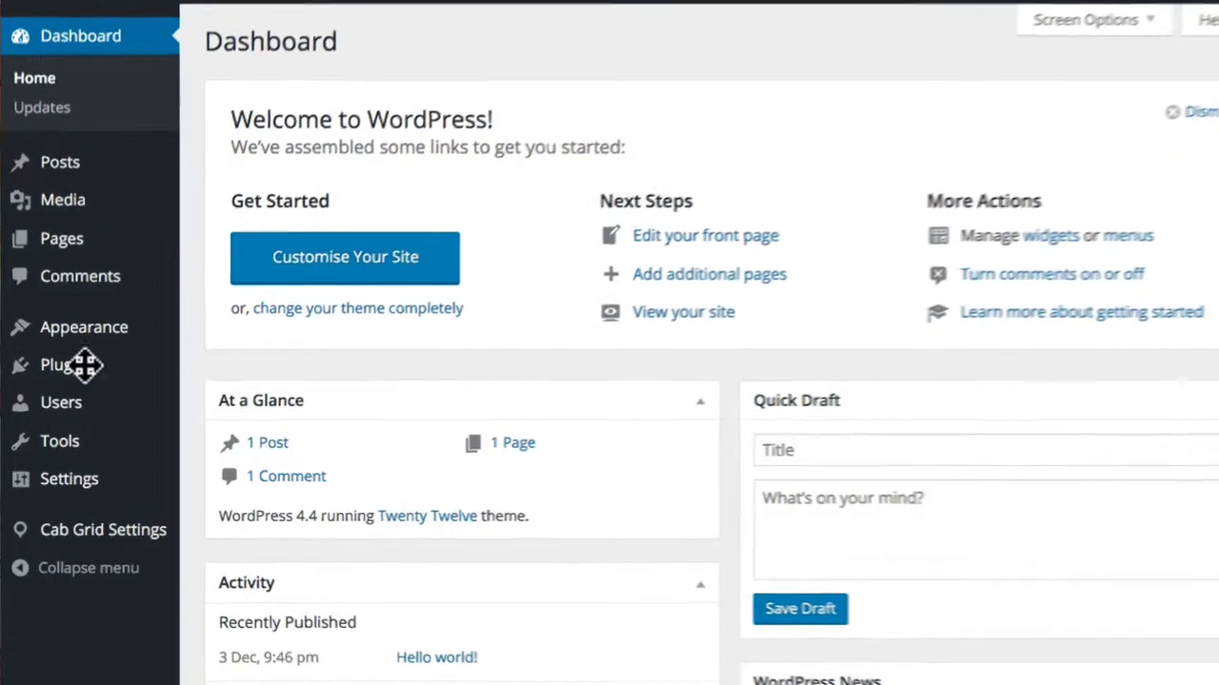
Step: Bring up the Plugins flyout submenu in the WordPress admin sidebar
{"action": "mouse_move", "coordinate": [79, 373]}
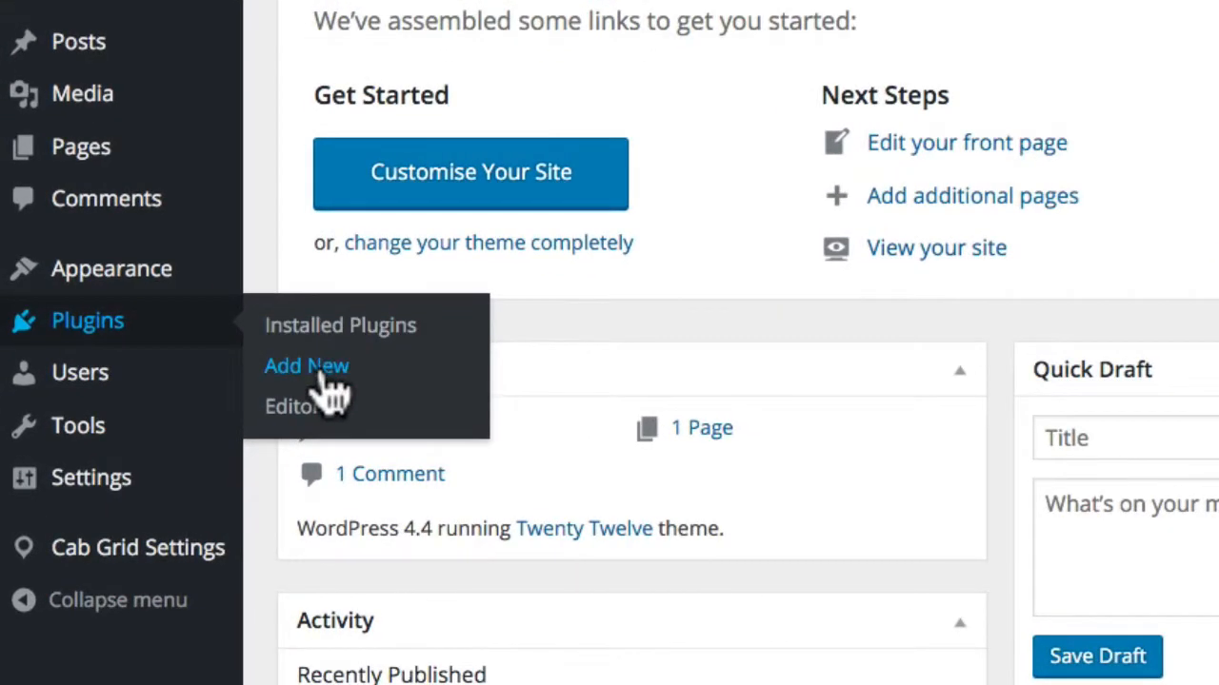
Step: Choose cab-grid-pro-1.0.3.zip as the plugin archive to upload on the Add Plugins page
{"action": "left_click", "coordinate": [323, 376]}
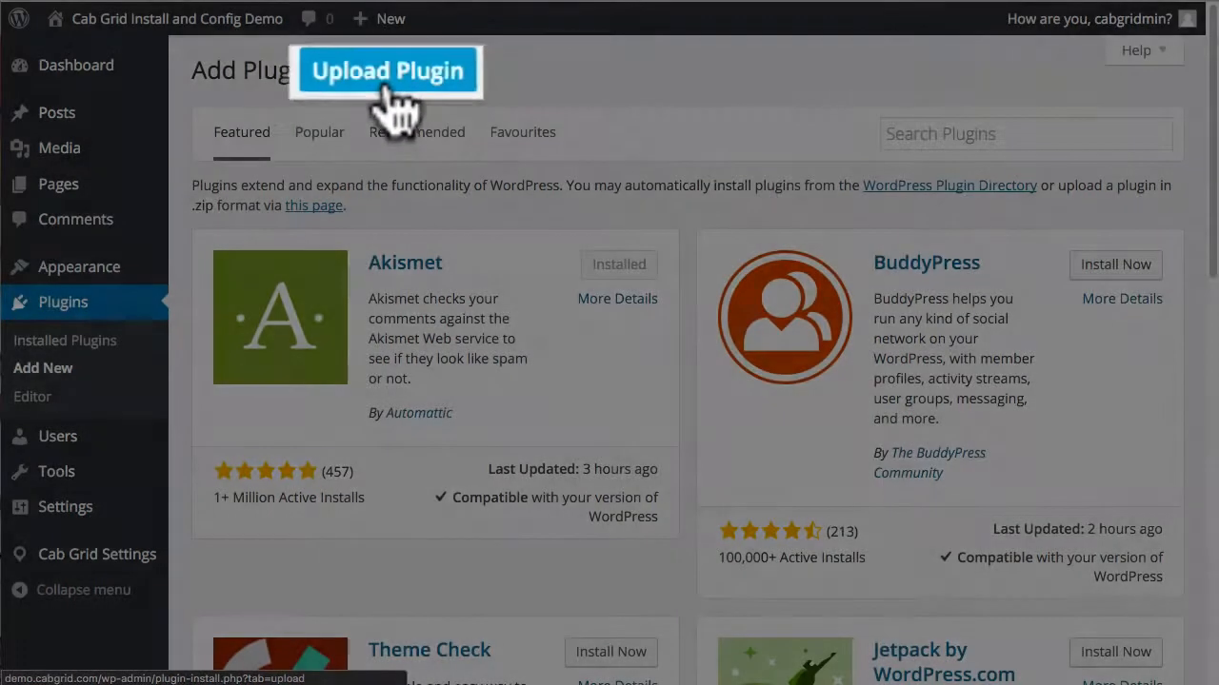
{"action": "left_click", "coordinate": [388, 74]}
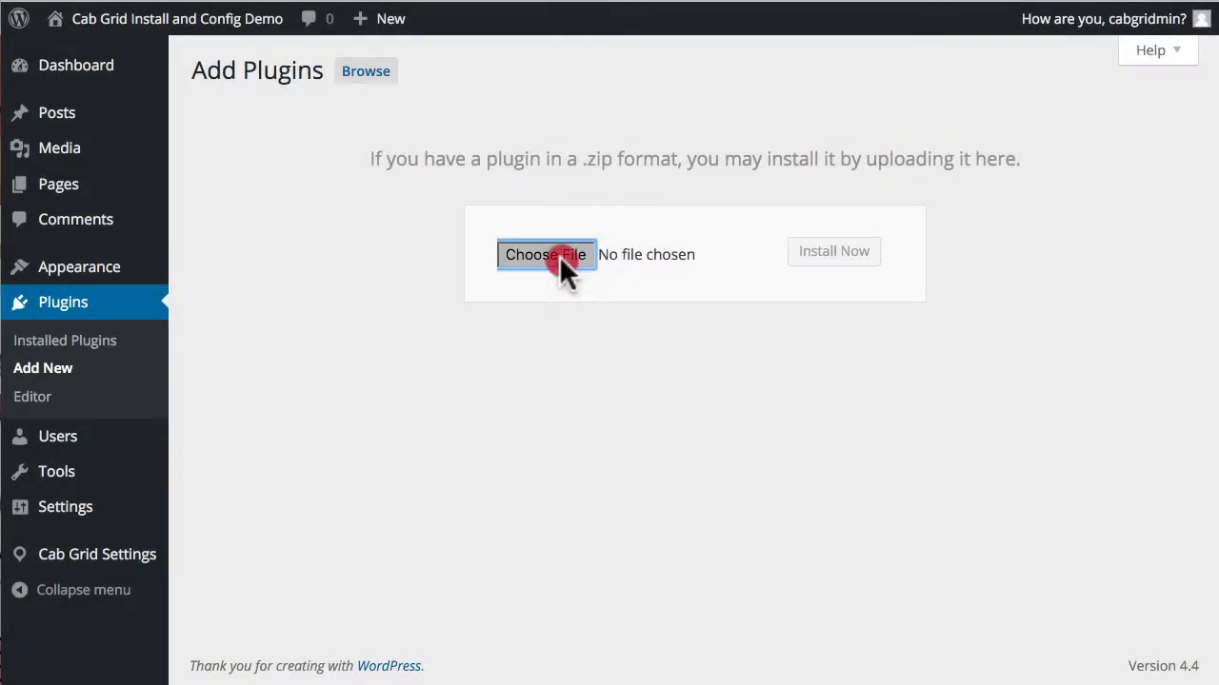
{"action": "left_click", "coordinate": [558, 255]}
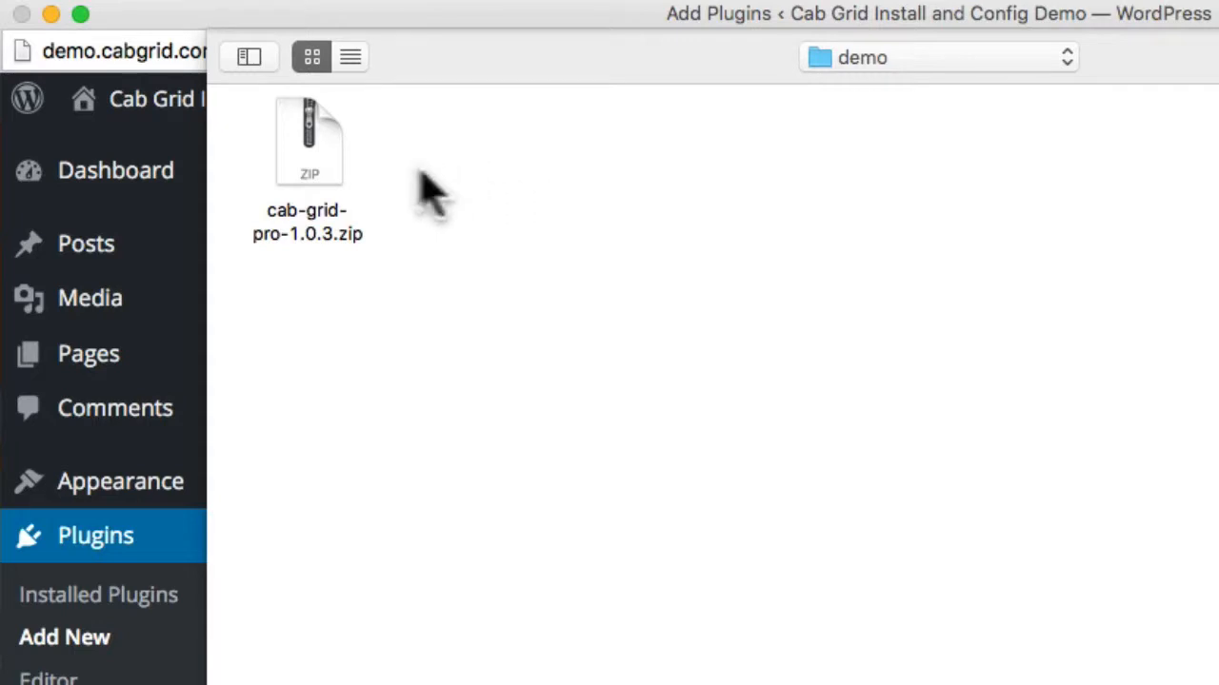
{"action": "left_click", "coordinate": [297, 195]}
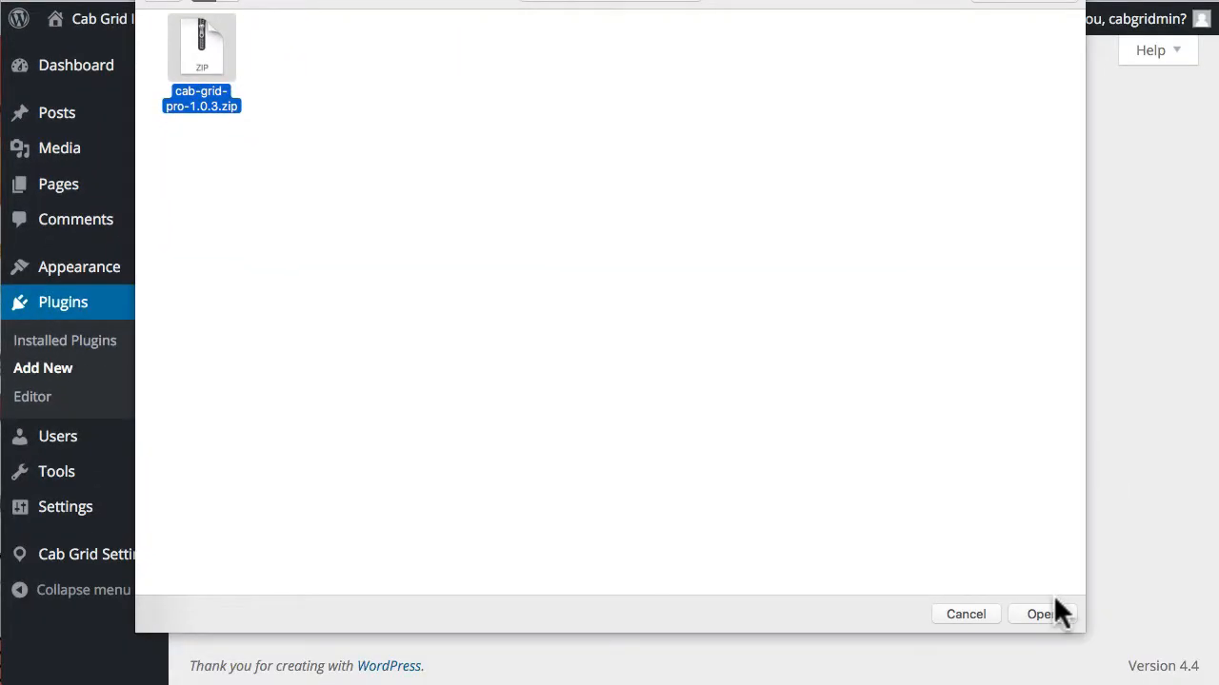
{"action": "left_click", "coordinate": [1047, 610]}
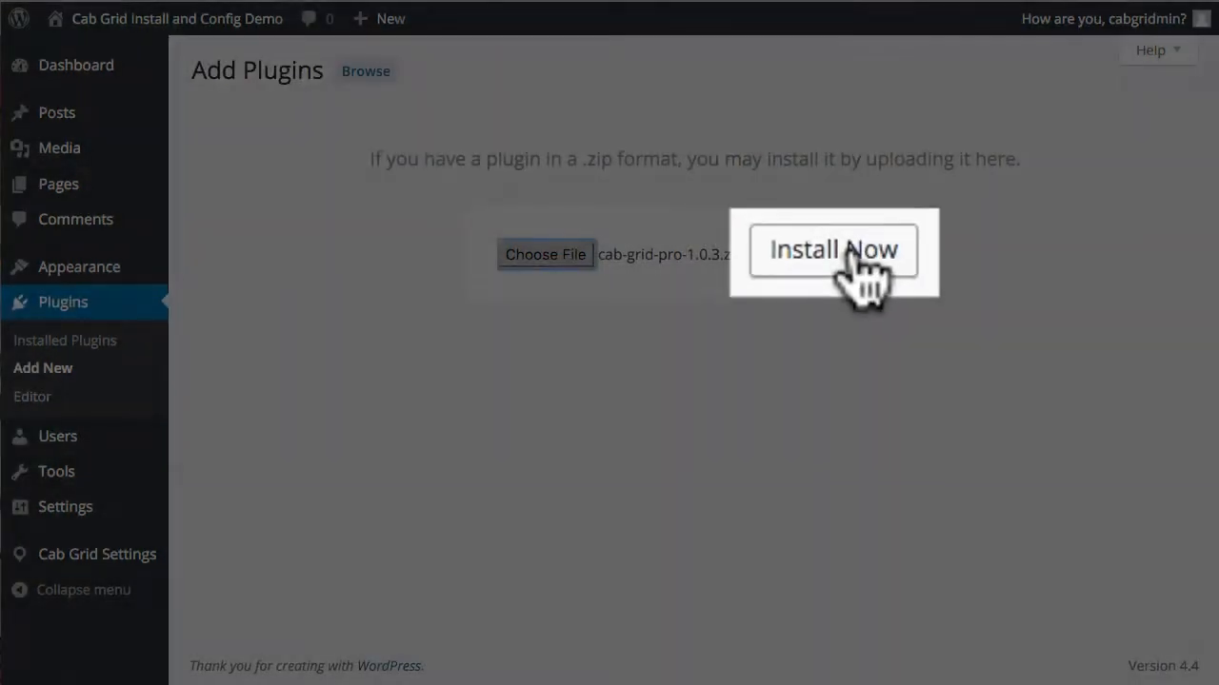
Step: Install Cab Grid Pro 1.0.3 from the uploaded zip and activate it
{"action": "left_click", "coordinate": [841, 255]}
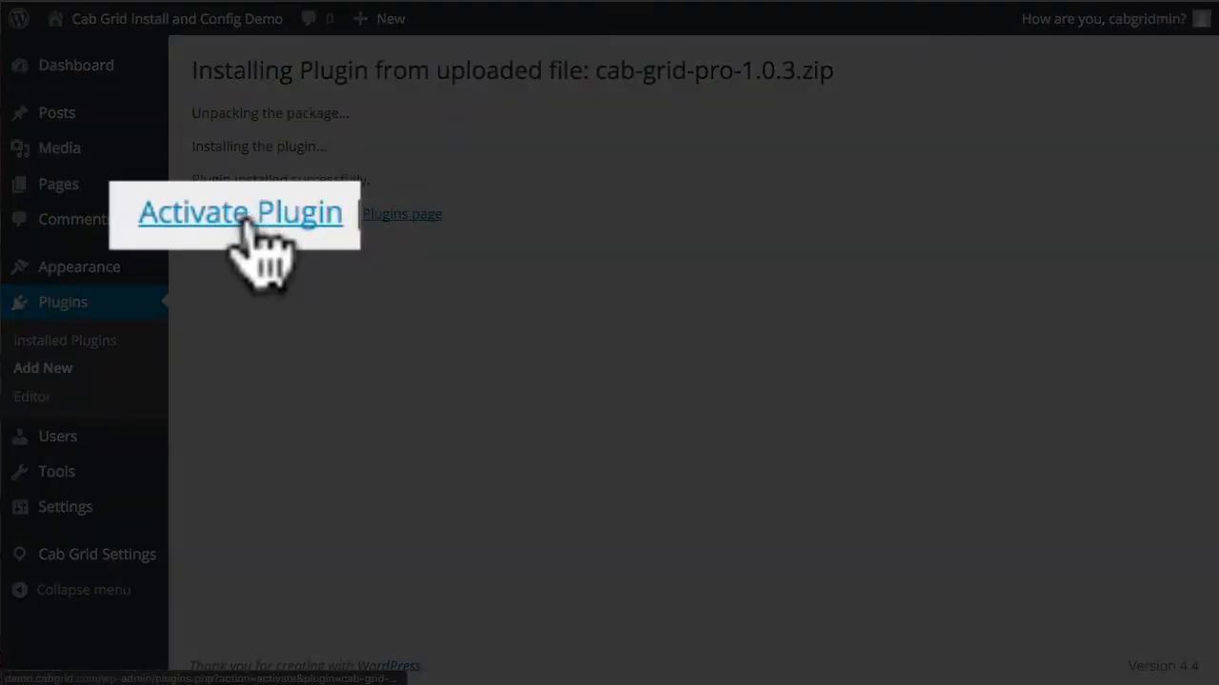
{"action": "left_click", "coordinate": [237, 217]}
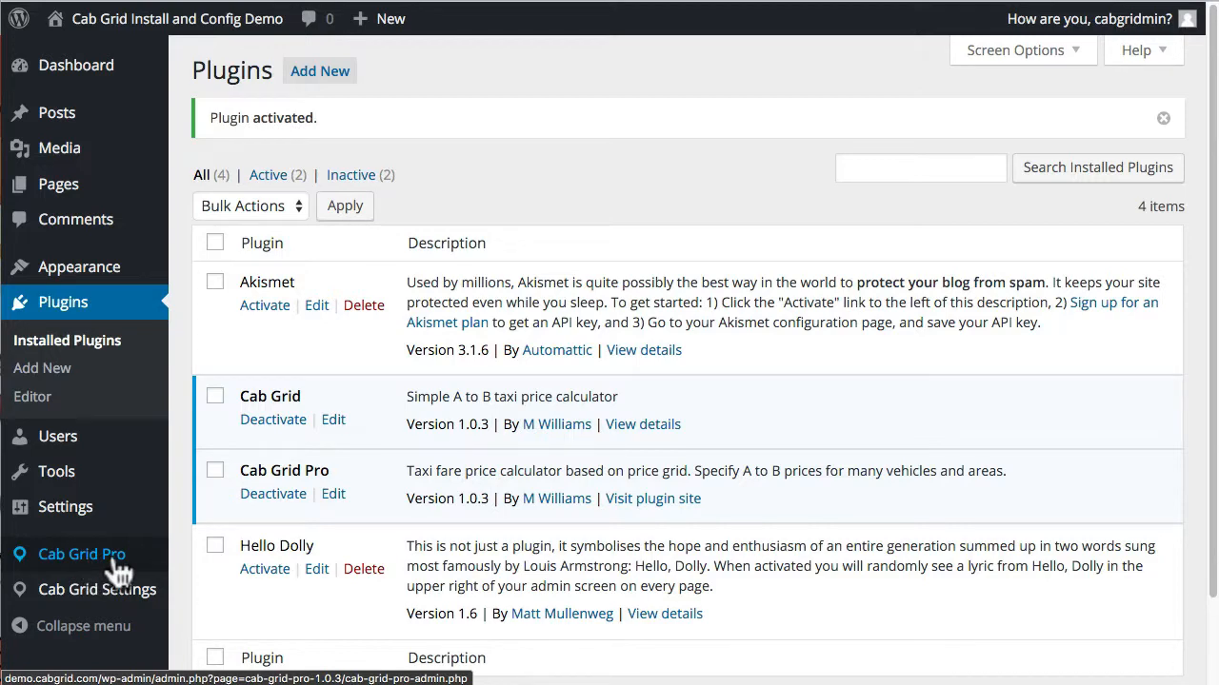
Step: In Cab Grid Pro's Options tab, change the currency symbol from £ to $
{"action": "left_click", "coordinate": [112, 560]}
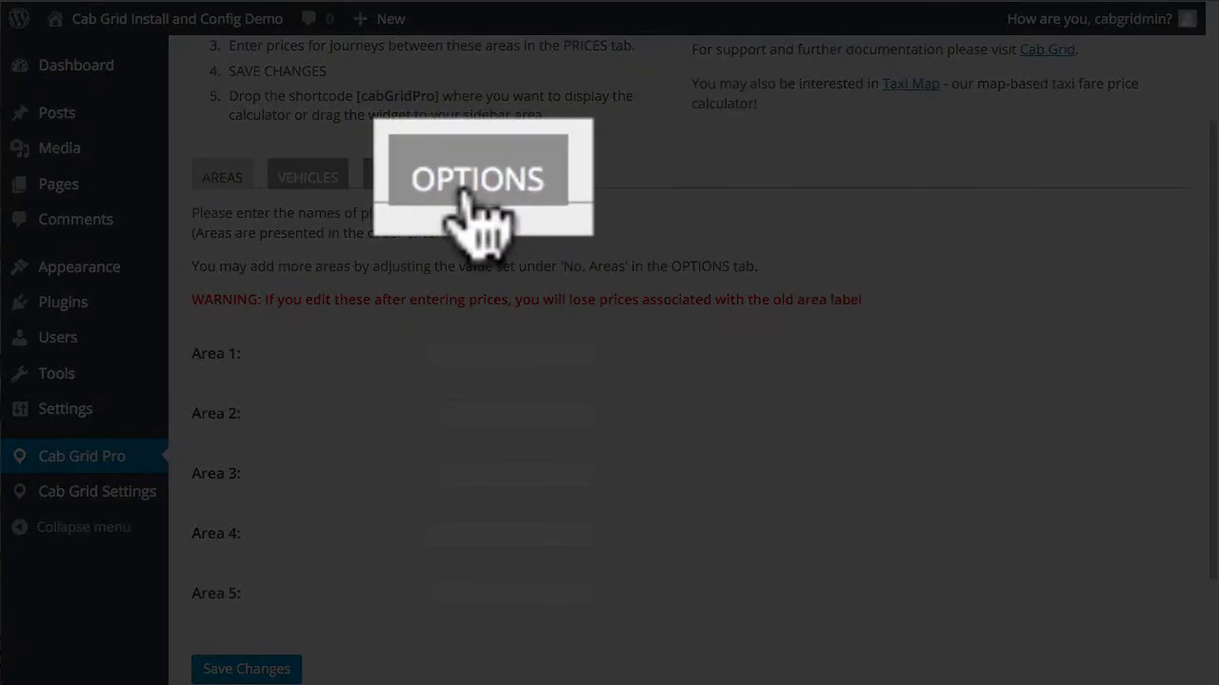
{"action": "left_click", "coordinate": [472, 181]}
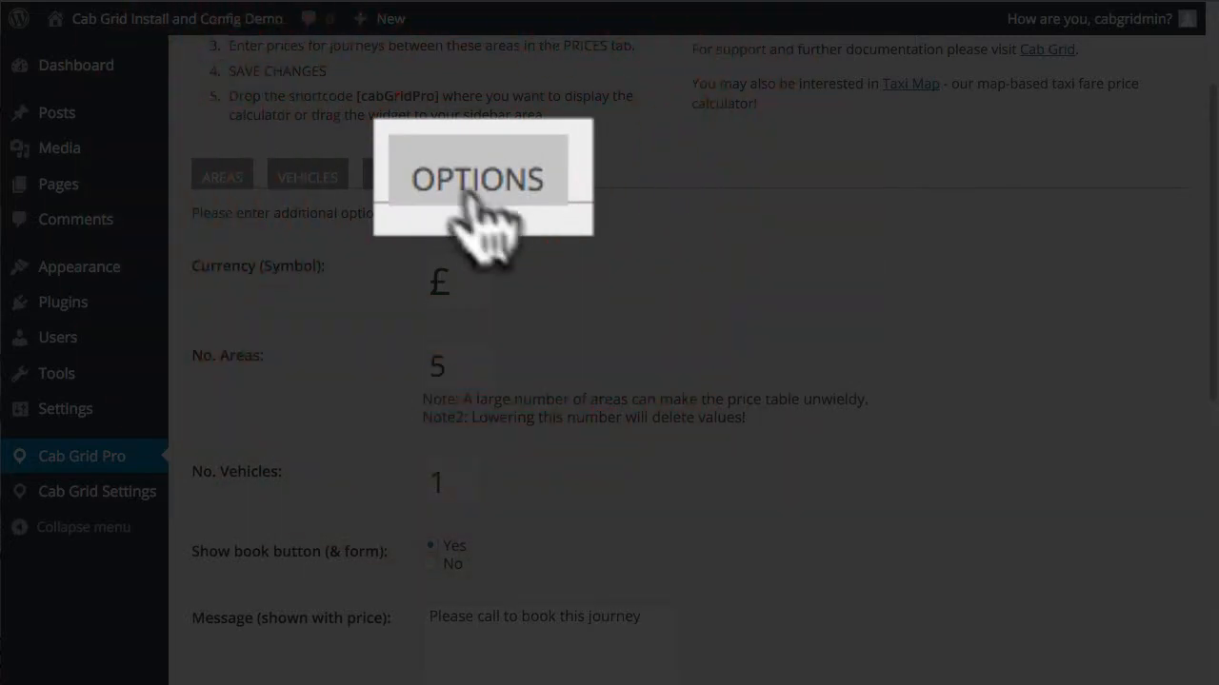
{"action": "scroll", "coordinate": [545, 366], "scroll_direction": "down", "scroll_amount": 2}
{"action": "scroll", "coordinate": [542, 370], "scroll_direction": "down", "scroll_amount": 1}
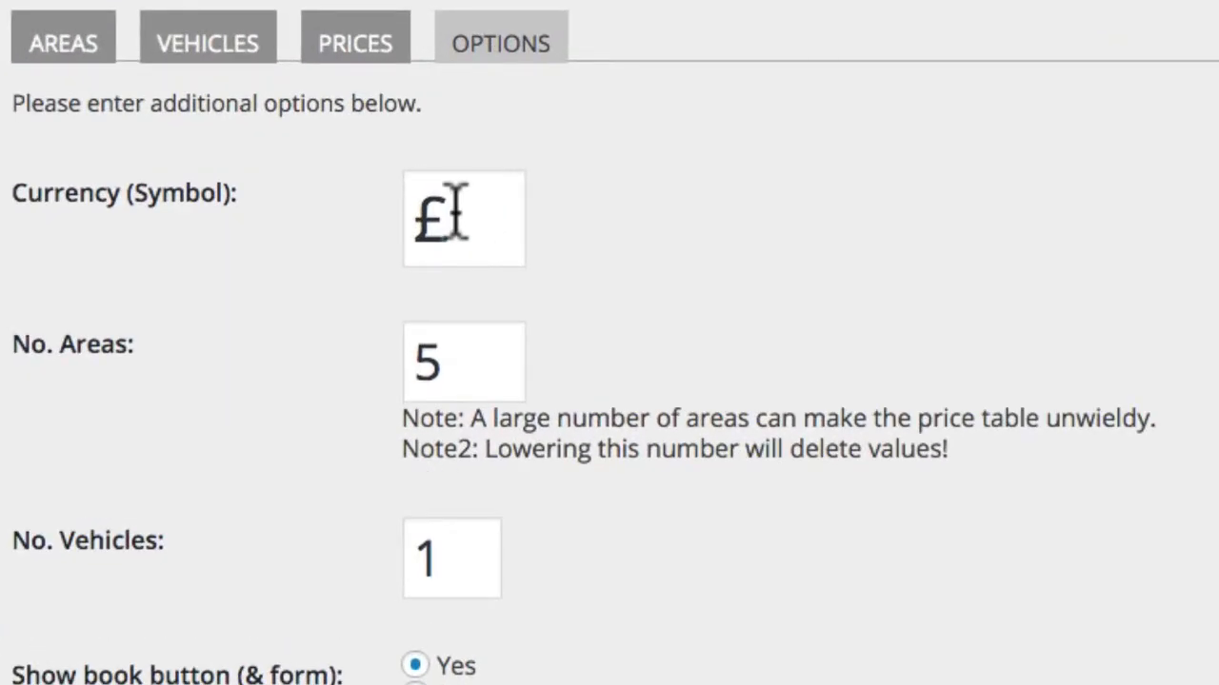
{"action": "left_click_drag", "start_coordinate": [455, 217], "coordinate": [408, 218]}
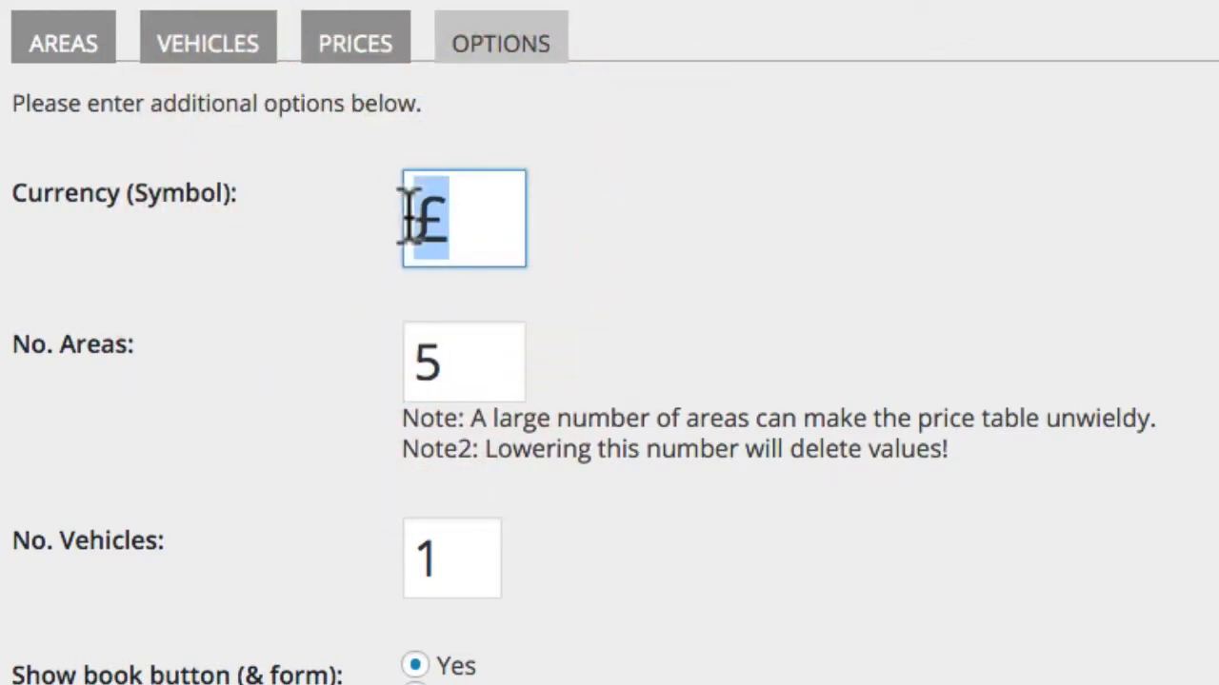
{"action": "type", "text": "$"}
{"action": "left_click", "coordinate": [621, 278]}
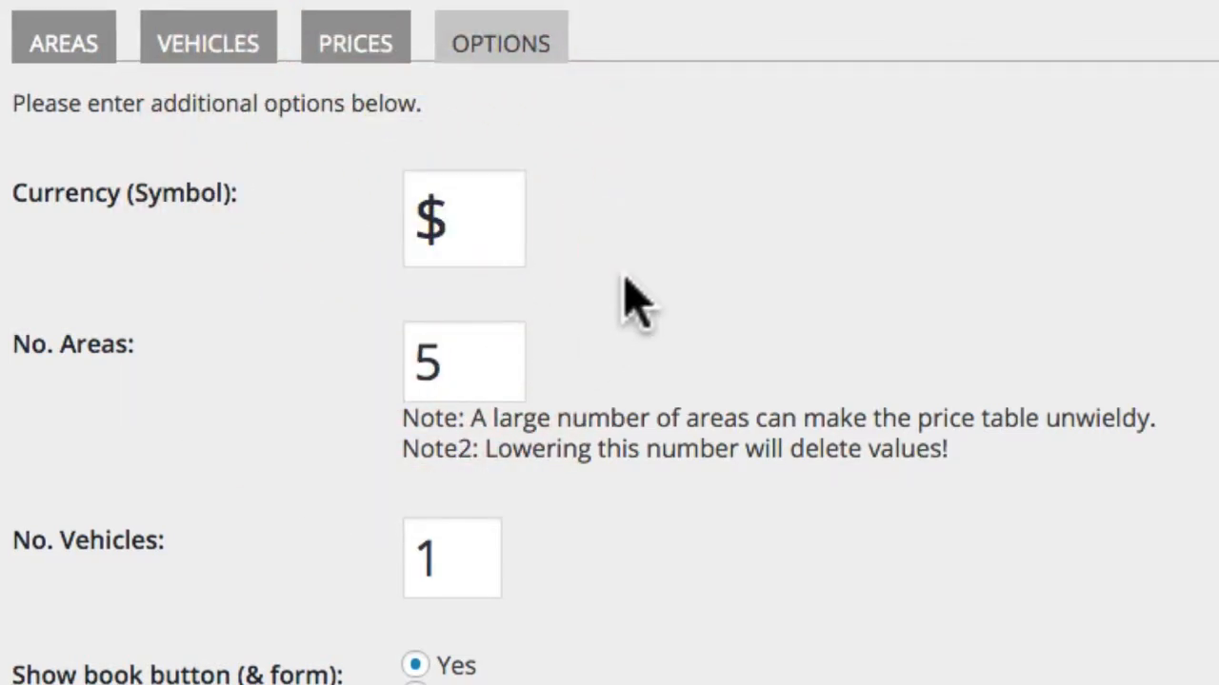
Step: Set the number of areas to 6 and vehicles to 2, then save the options
{"action": "left_click", "coordinate": [497, 352]}
{"action": "left_click", "coordinate": [497, 352]}
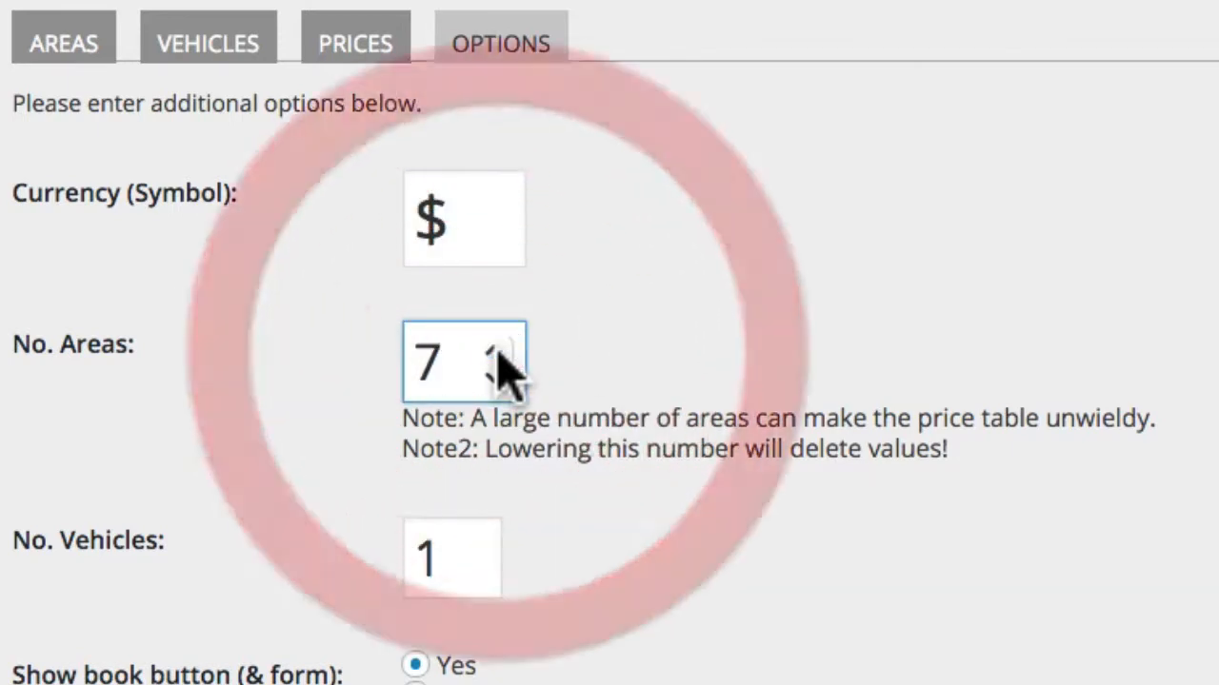
{"action": "left_click", "coordinate": [495, 375]}
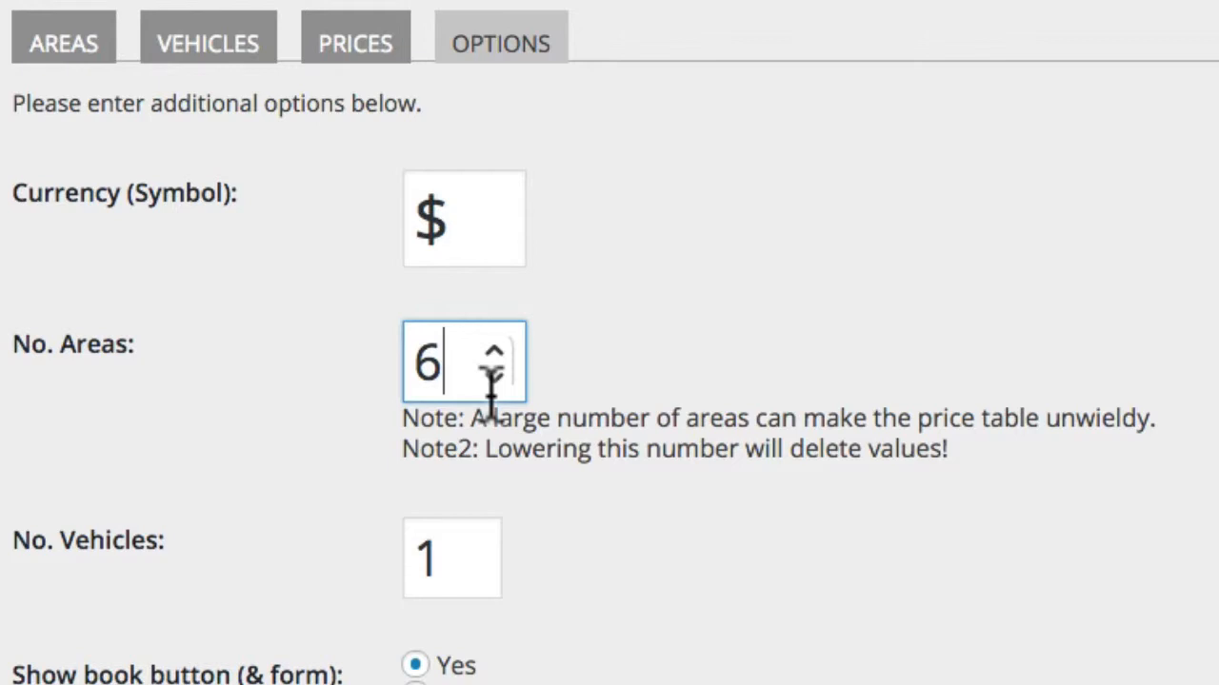
{"action": "left_click", "coordinate": [469, 550]}
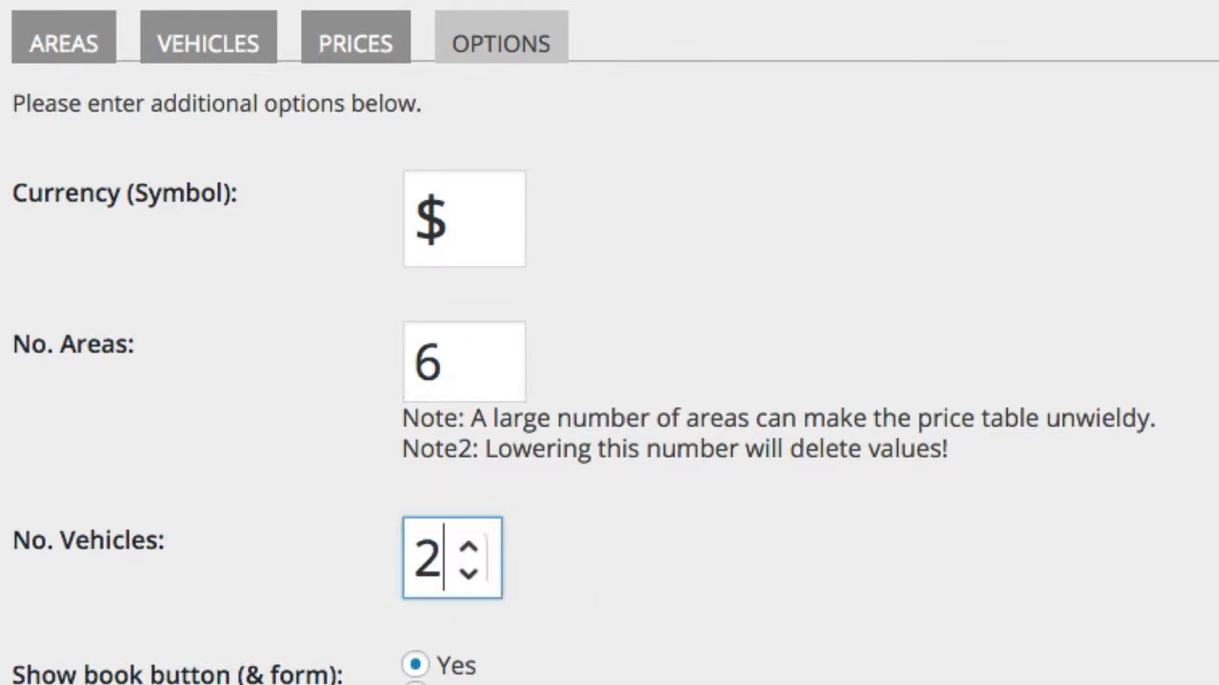
{"action": "scroll", "coordinate": [609, 381], "scroll_direction": "down", "scroll_amount": 2}
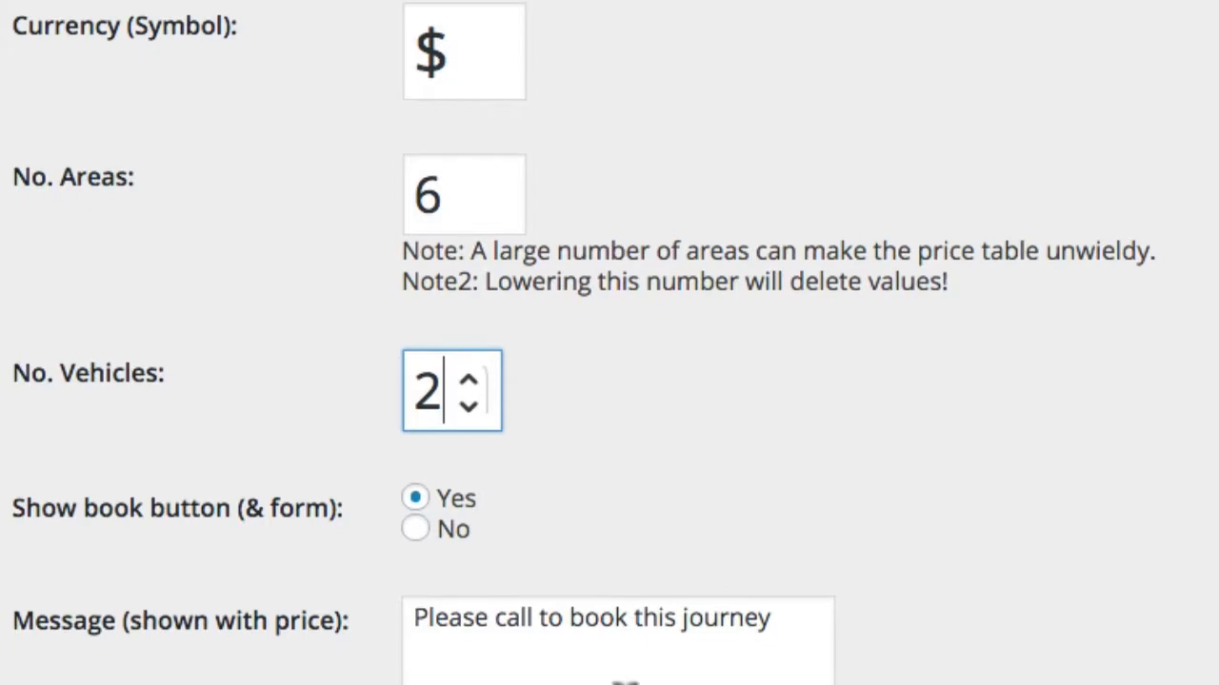
{"action": "scroll", "coordinate": [621, 678], "scroll_direction": "down", "scroll_amount": 2}
{"action": "scroll", "coordinate": [621, 678], "scroll_direction": "down", "scroll_amount": 3}
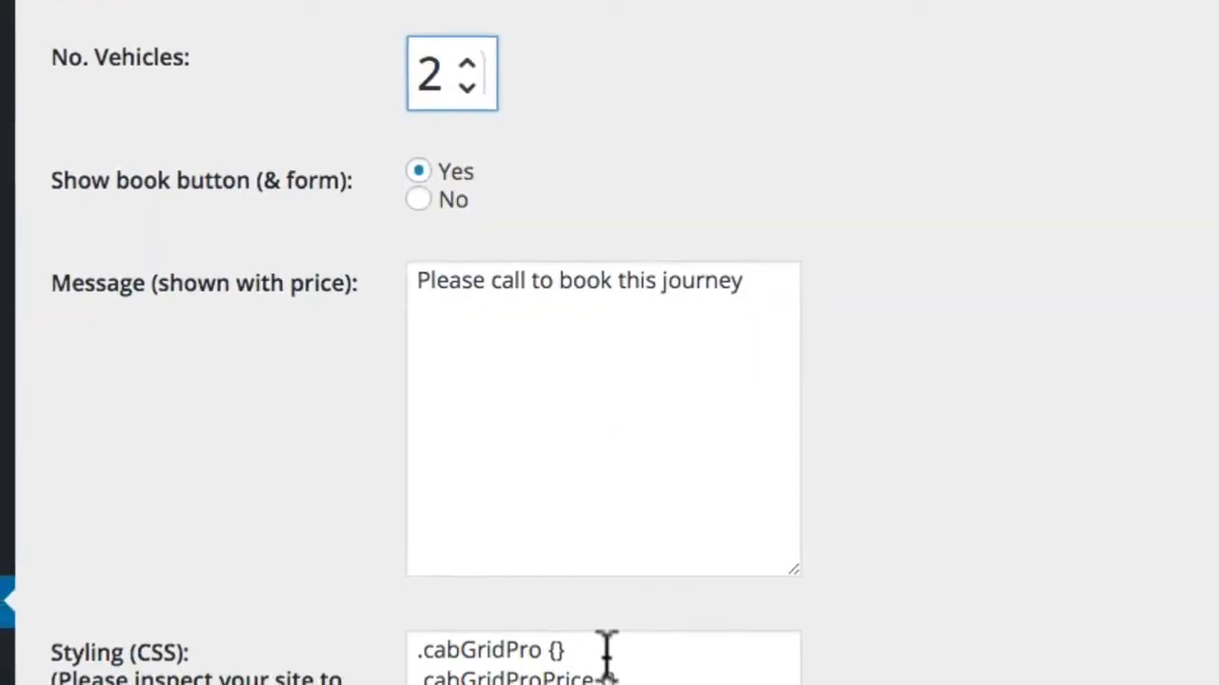
{"action": "scroll", "coordinate": [606, 657], "scroll_direction": "down", "scroll_amount": 2}
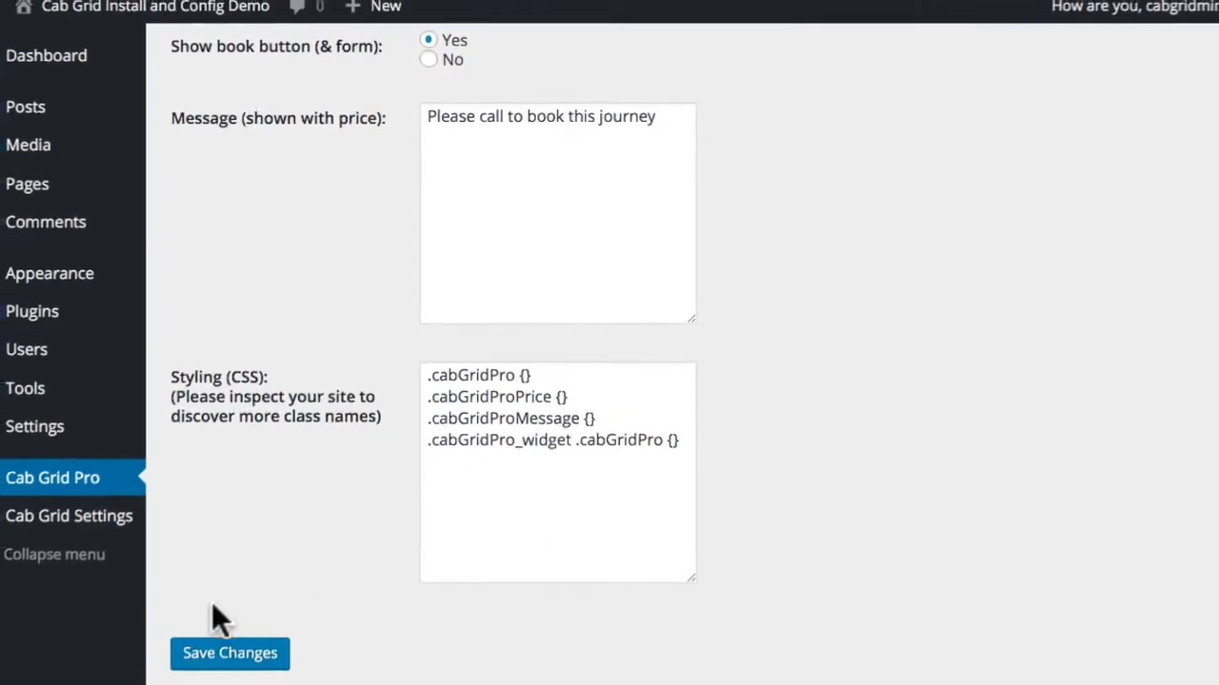
{"action": "left_click", "coordinate": [228, 653]}
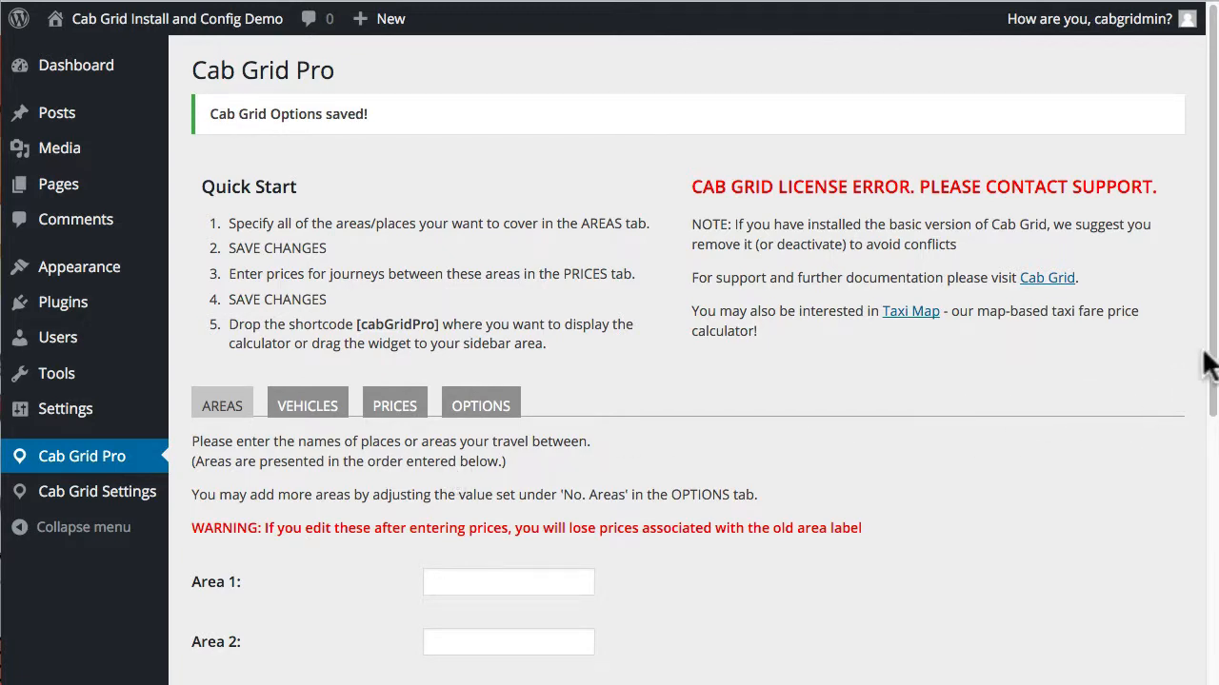
Step: Name areas 1–3 London, Birmingham and Liverpool
{"action": "scroll", "coordinate": [1201, 376], "scroll_direction": "down", "scroll_amount": 3}
{"action": "left_click", "coordinate": [509, 304]}
{"action": "type", "text": "London"}
{"action": "key", "text": "Tab"}
{"action": "type", "text": "B"}
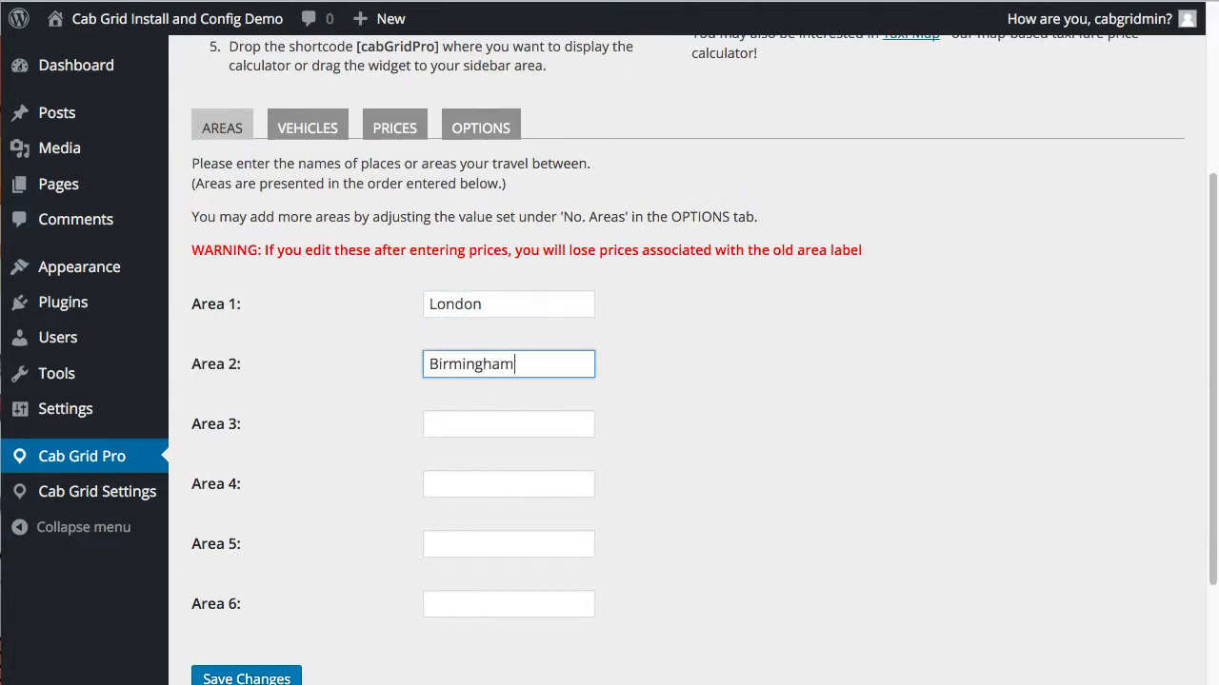
{"action": "key", "text": "Tab"}
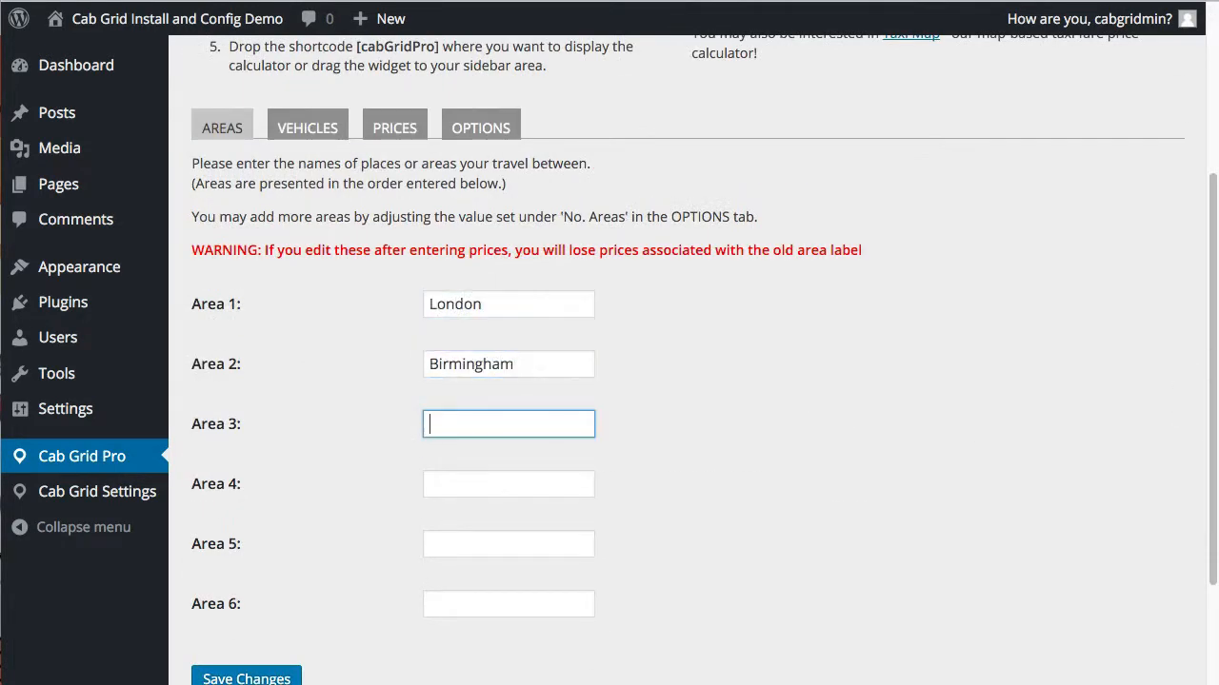
{"action": "type", "text": "Liverpool"}
Step: Name areas 4–6 Leeds, Bristol and Cardiff, and save the areas
{"action": "key", "text": "Tab"}
{"action": "type", "text": "Leeds"}
{"action": "key", "text": "Tab"}
{"action": "type", "text": "Bristol"}
{"action": "key", "text": "Tab"}
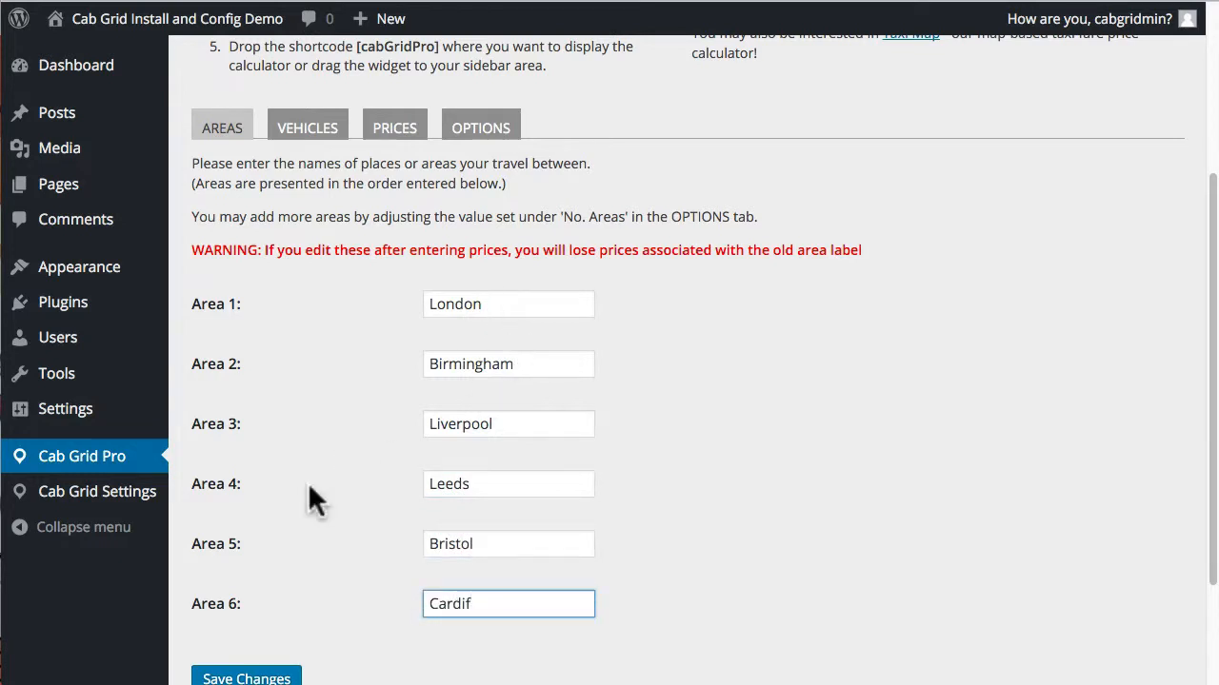
{"action": "scroll", "coordinate": [313, 498], "scroll_direction": "down", "scroll_amount": 1}
{"action": "left_click", "coordinate": [221, 666]}
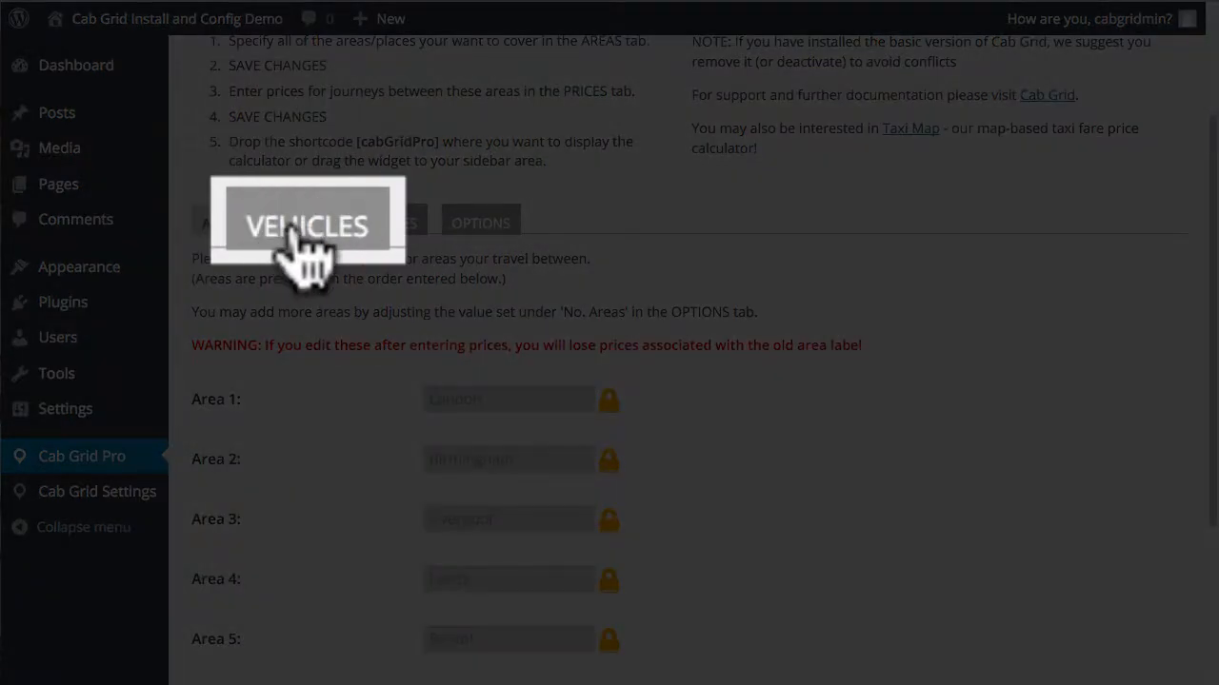
Step: Enter vehicles Executive Limo with 4 passengers and MPV with 6 passengers, and save
{"action": "left_click", "coordinate": [305, 223]}
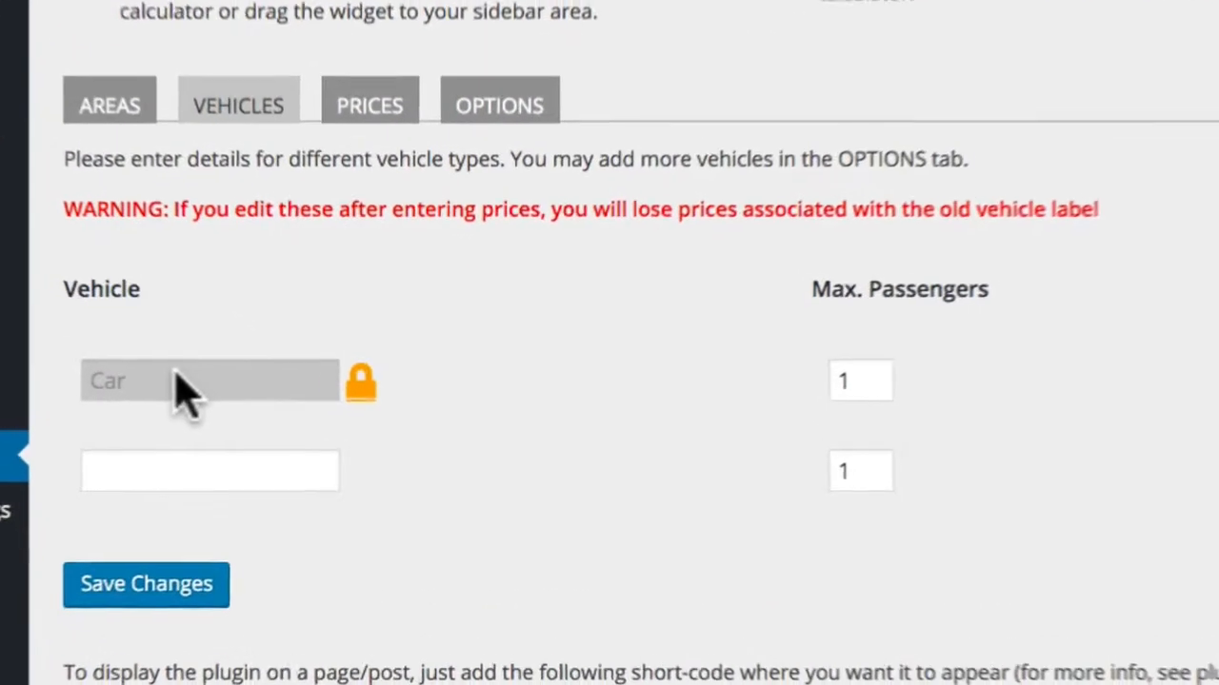
{"action": "left_click", "coordinate": [312, 404]}
{"action": "double_click", "coordinate": [223, 361]}
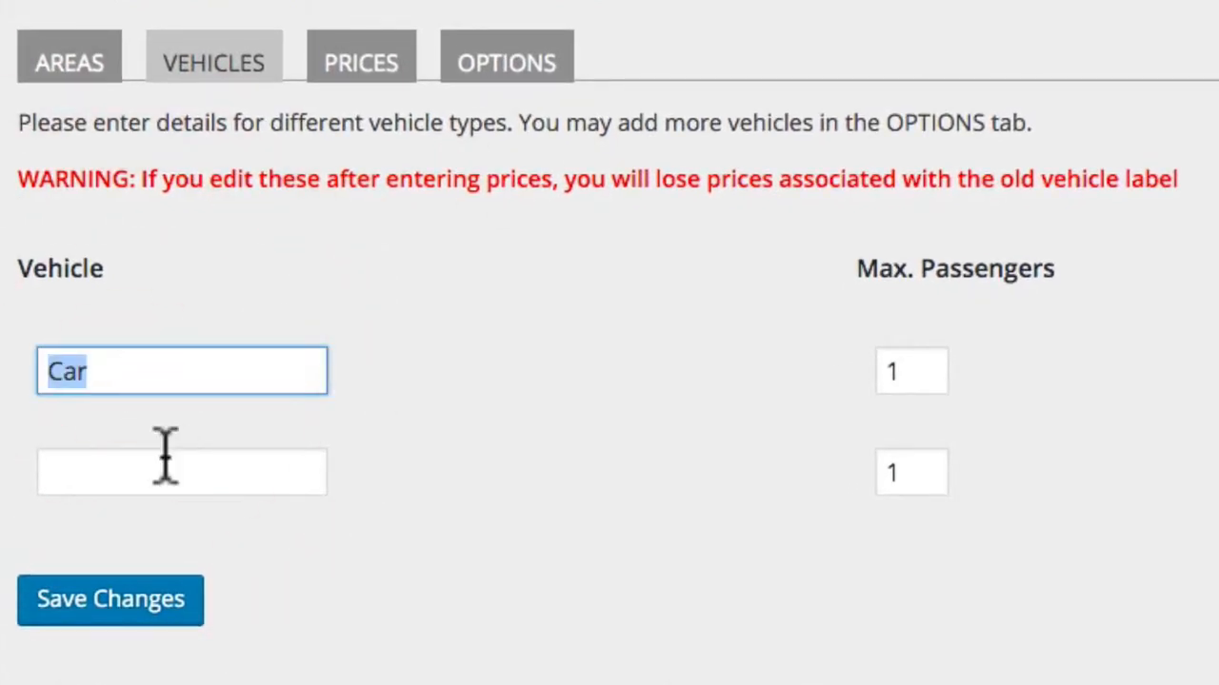
{"action": "type", "text": "Executive Limo"}
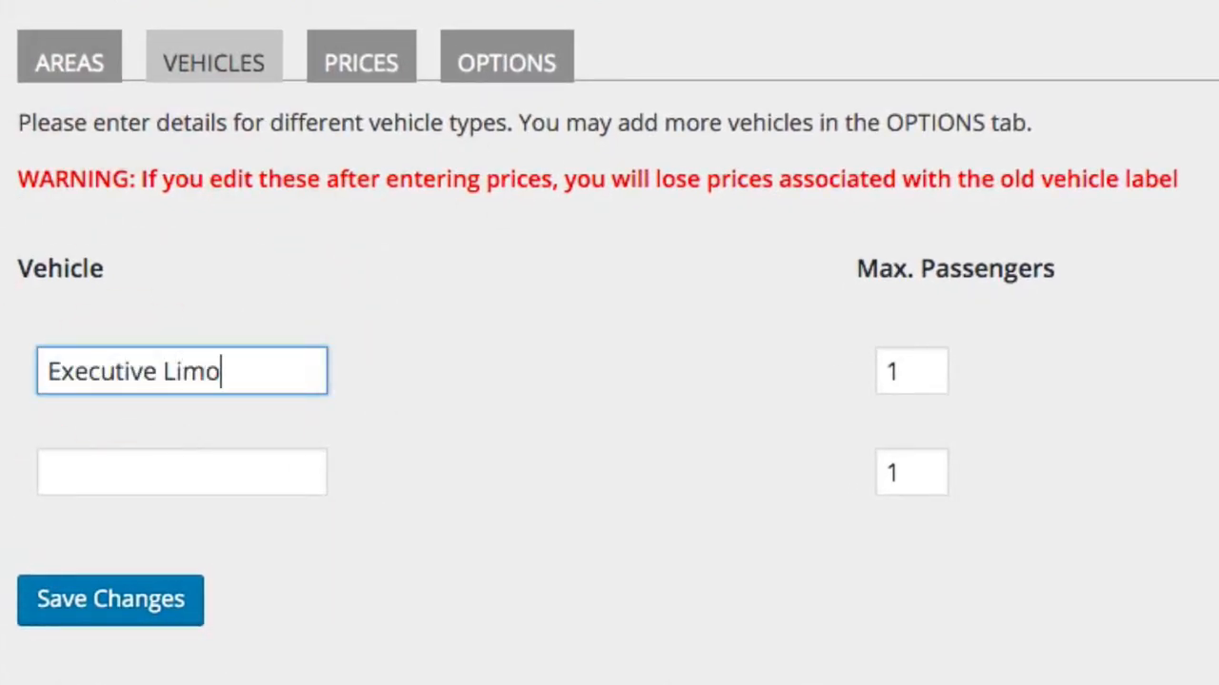
{"action": "key", "text": "Tab"}
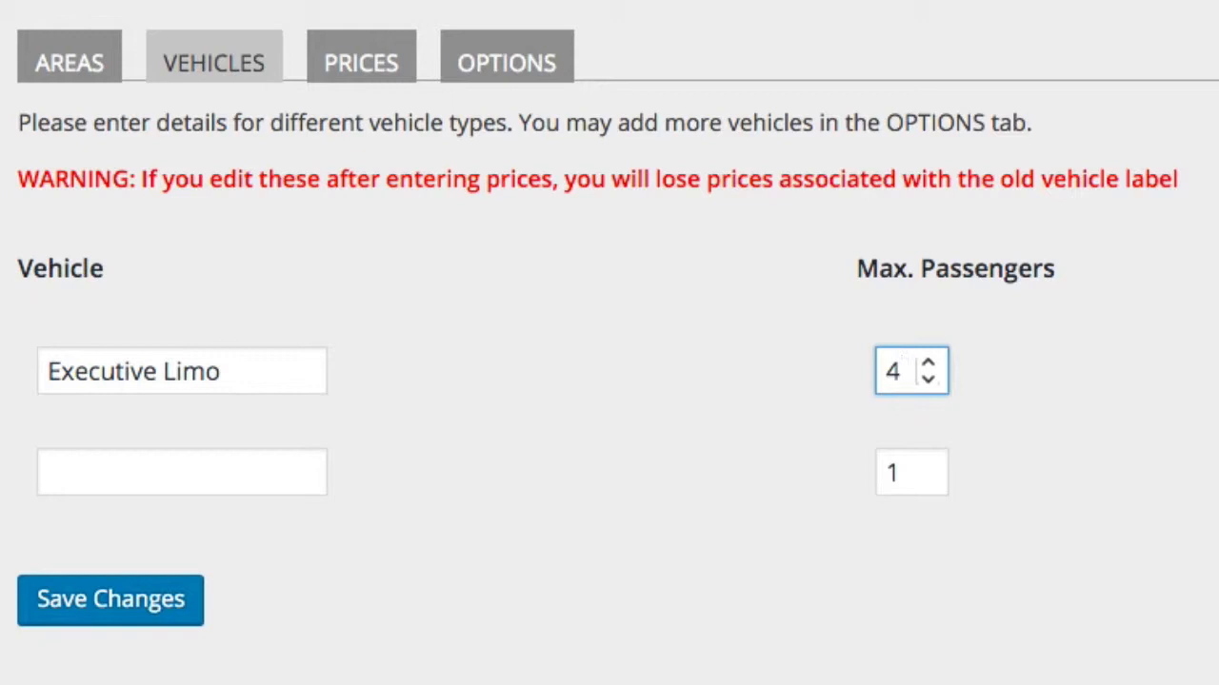
{"action": "key", "text": "Tab"}
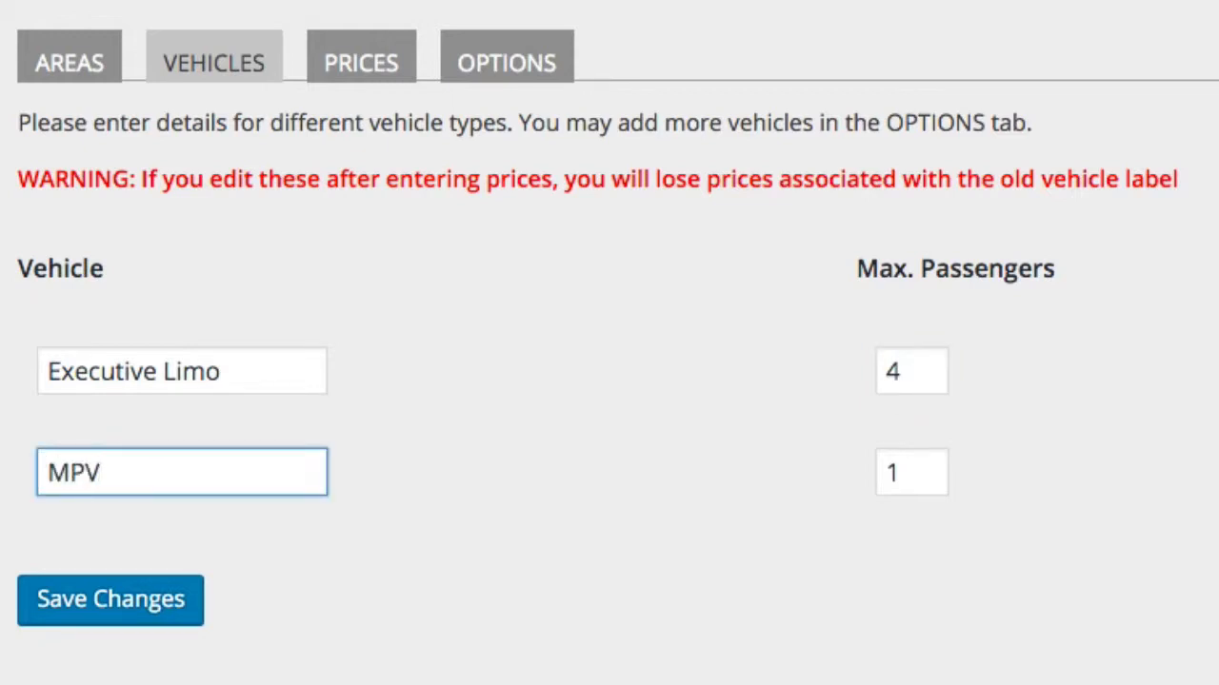
{"action": "key", "text": "Tab"}
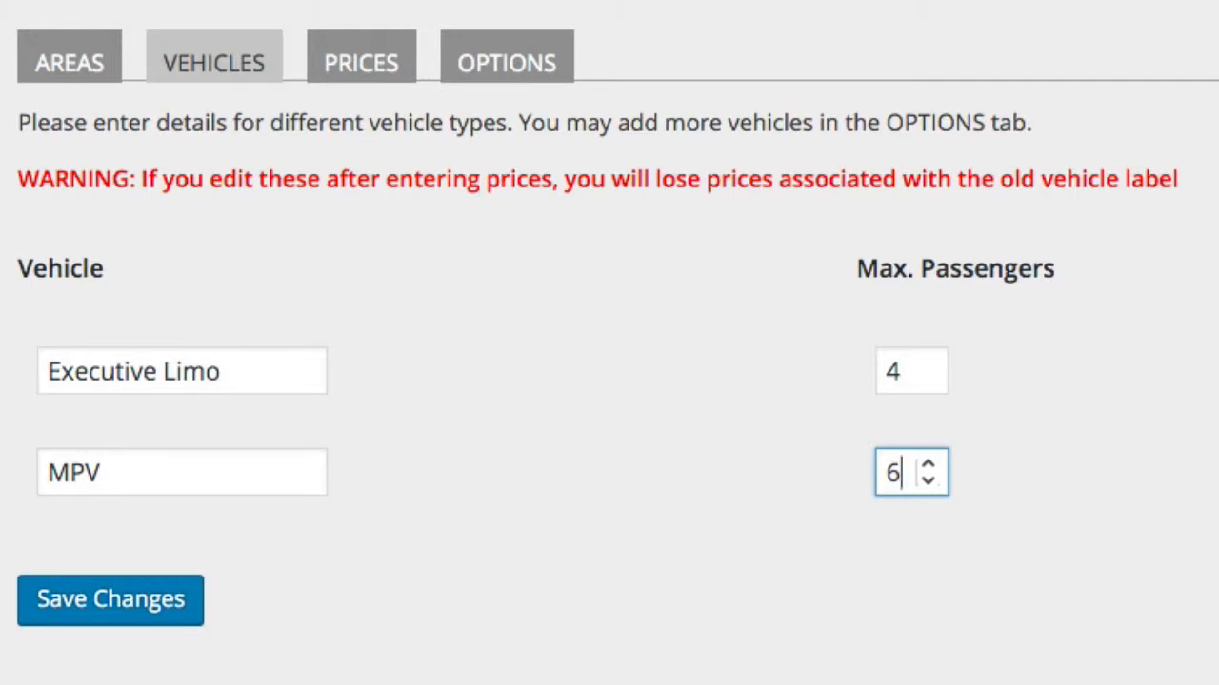
{"action": "type", "text": "6"}
{"action": "left_click", "coordinate": [118, 605]}
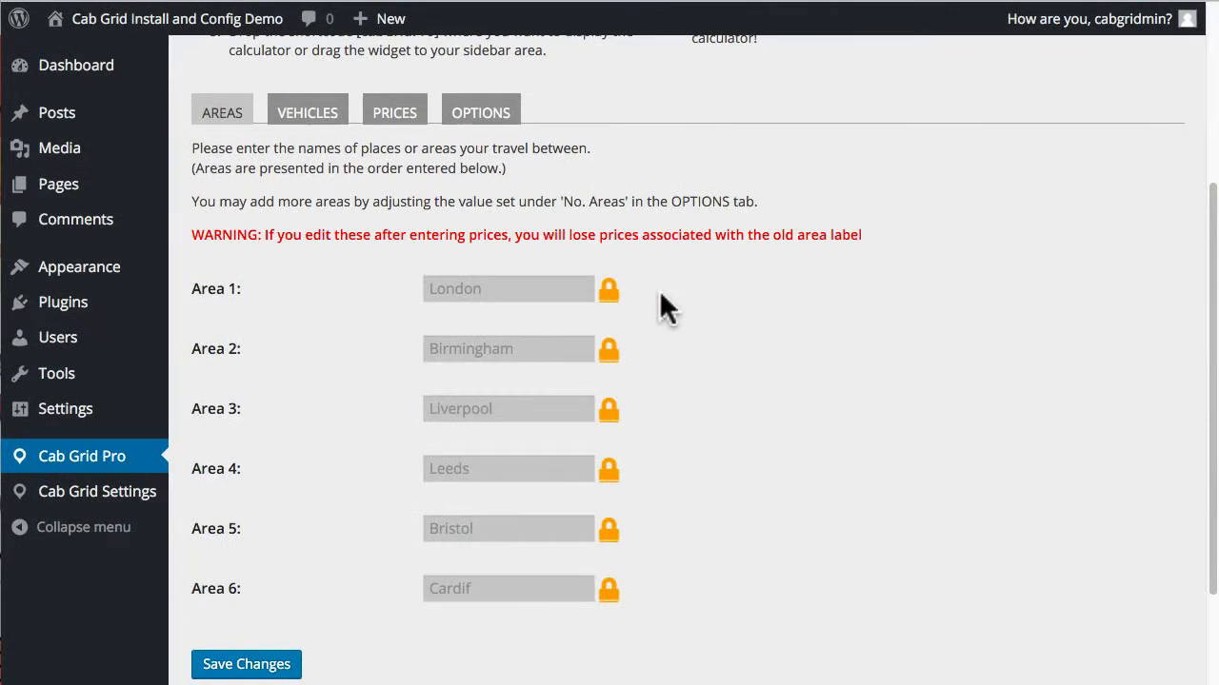
Step: Glance at the Prices grid, then return to the Vehicles tab showing locked Executive Limo and MPV
{"action": "left_click", "coordinate": [303, 115]}
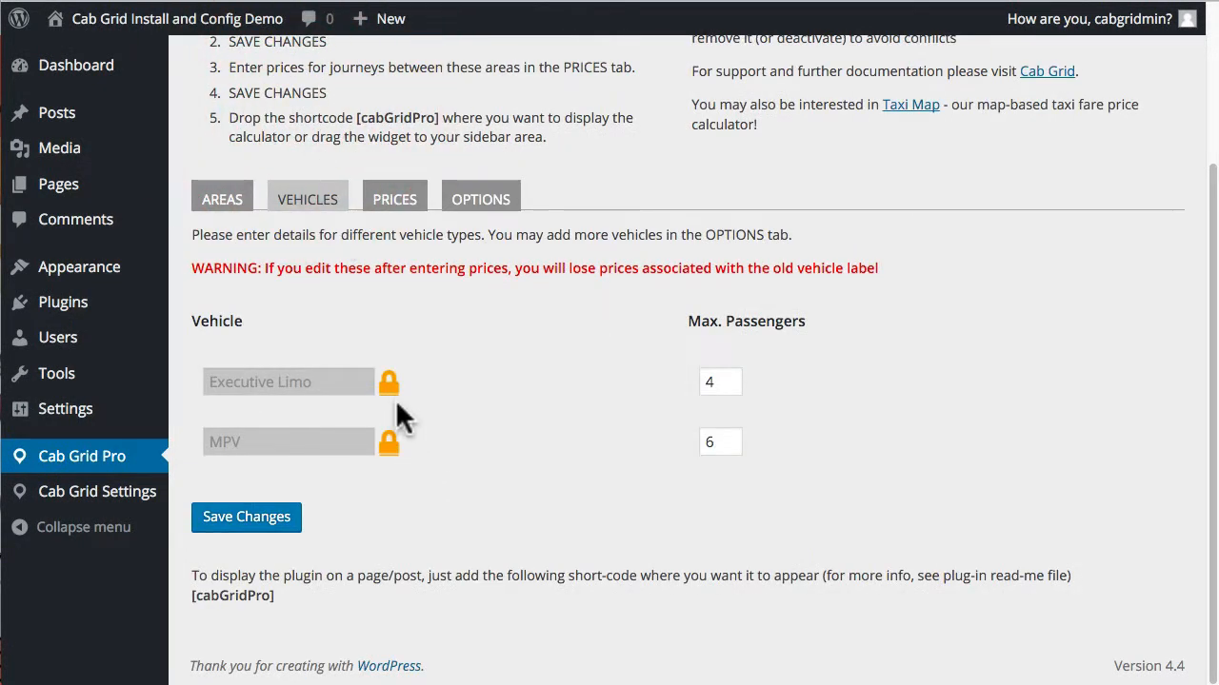
{"action": "left_click", "coordinate": [397, 202]}
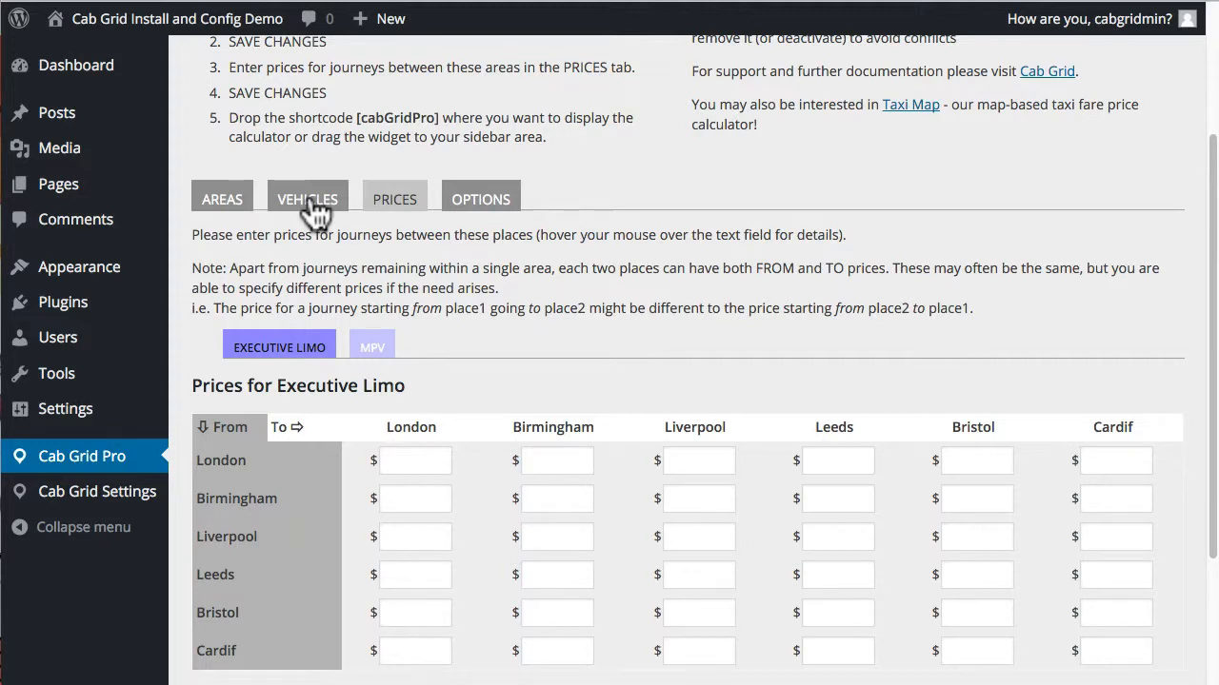
{"action": "left_click", "coordinate": [309, 202]}
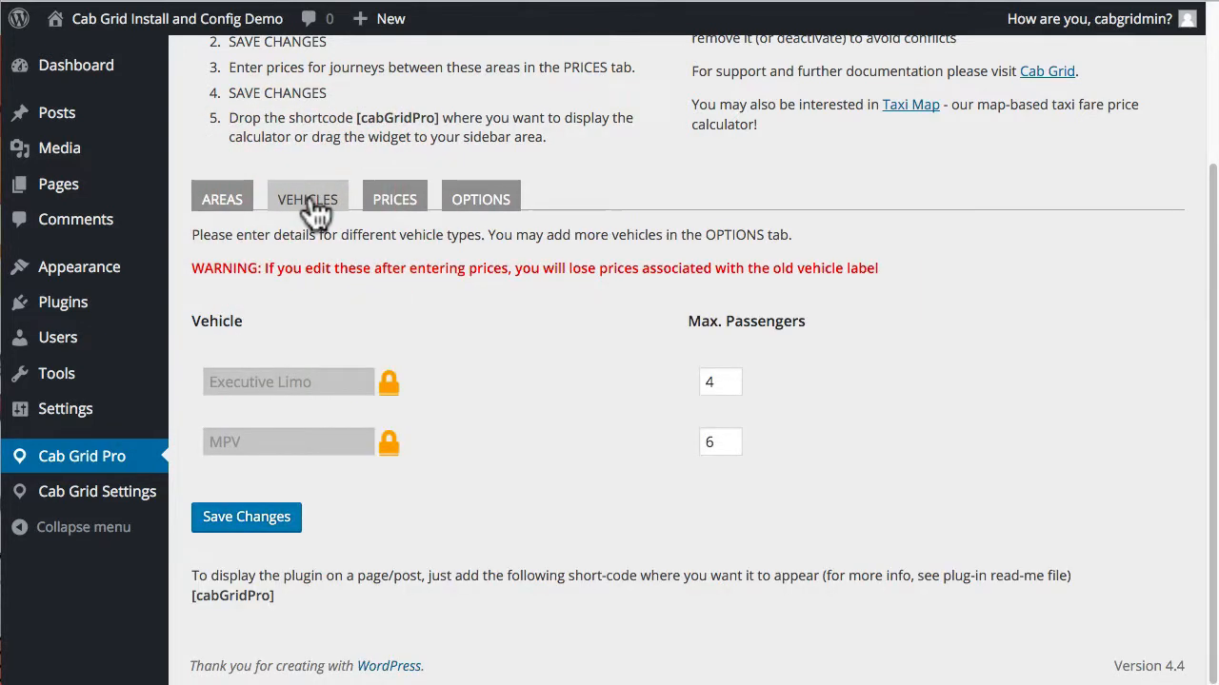
Step: Unlock the Executive Limo vehicle, rename it Executive Saloon, and save
{"action": "left_click", "coordinate": [389, 386]}
{"action": "left_click", "coordinate": [768, 97]}
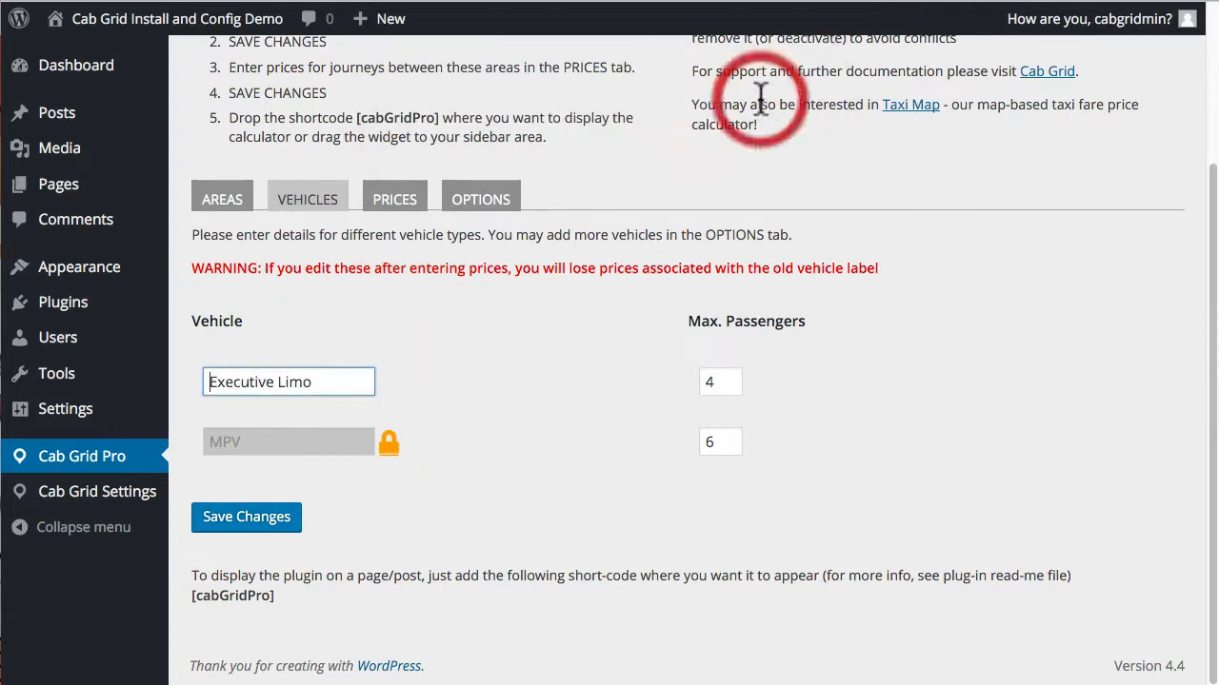
{"action": "triple_click", "coordinate": [340, 380]}
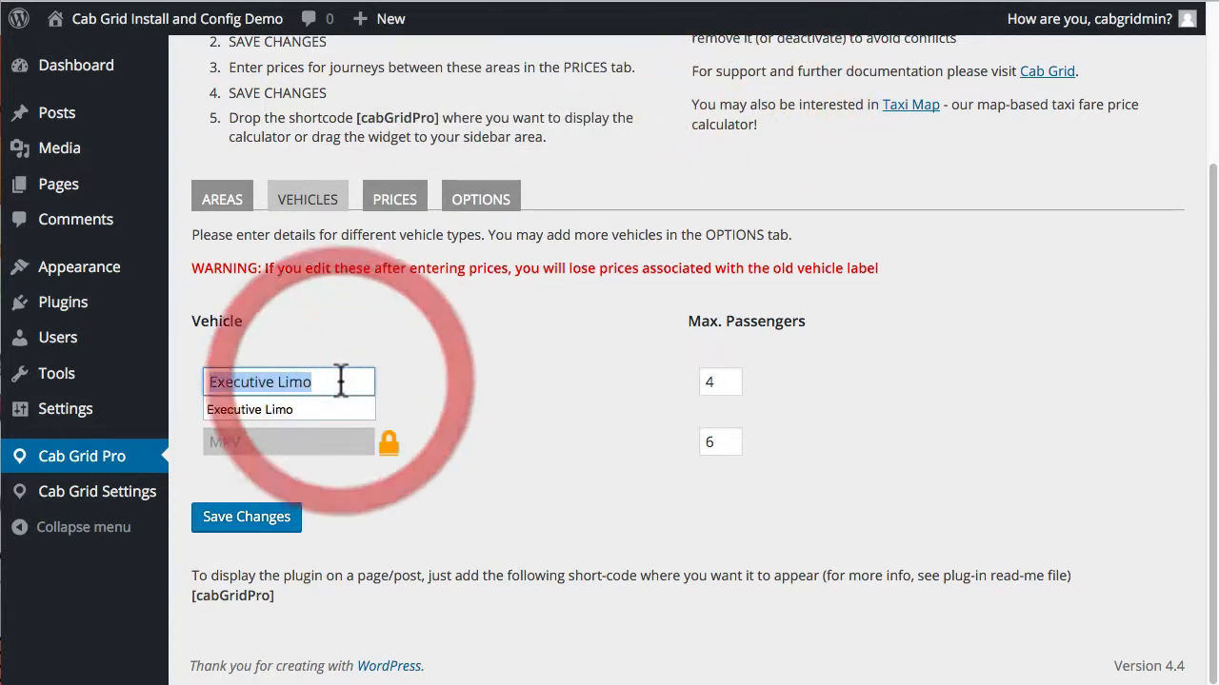
{"action": "type", "text": "Executive"}
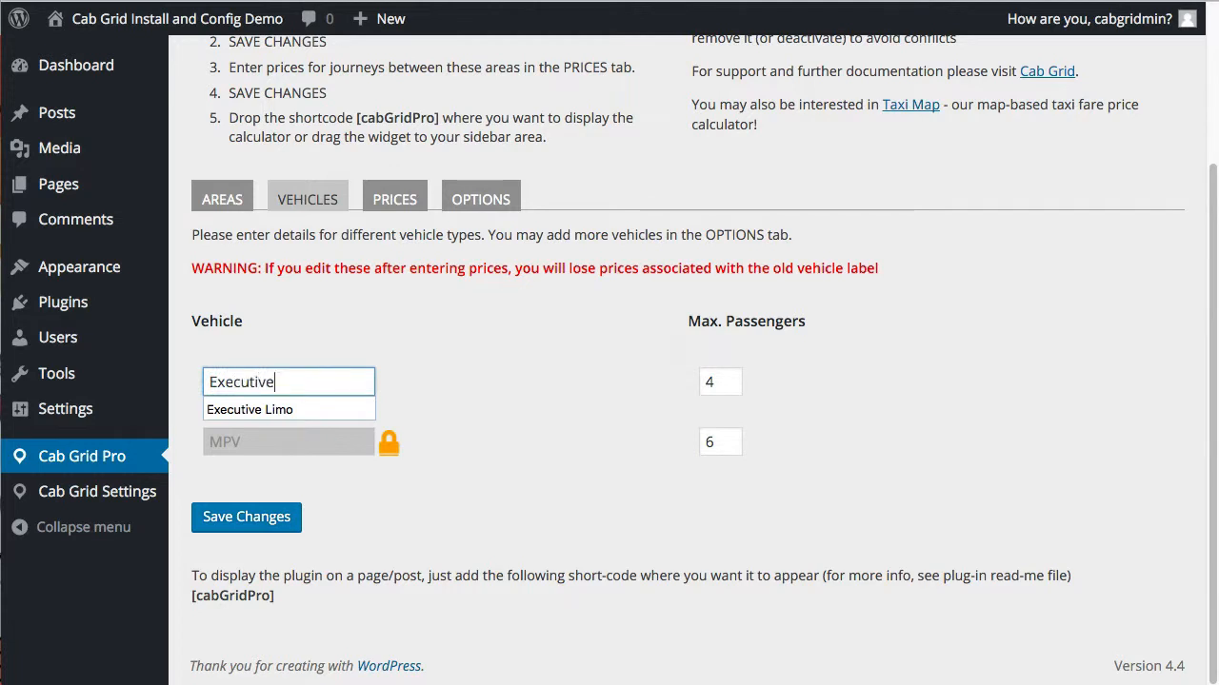
{"action": "type", "text": " Saloon"}
{"action": "left_click", "coordinate": [272, 526]}
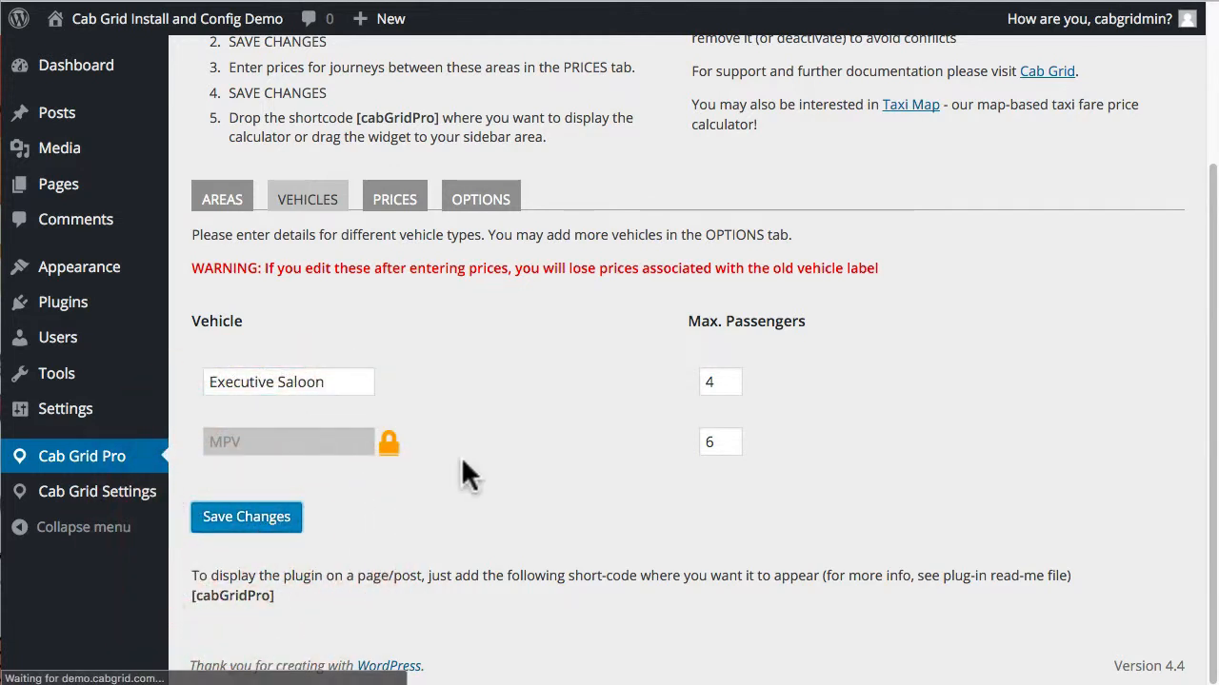
{"action": "scroll", "coordinate": [497, 308], "scroll_direction": "down", "scroll_amount": 1}
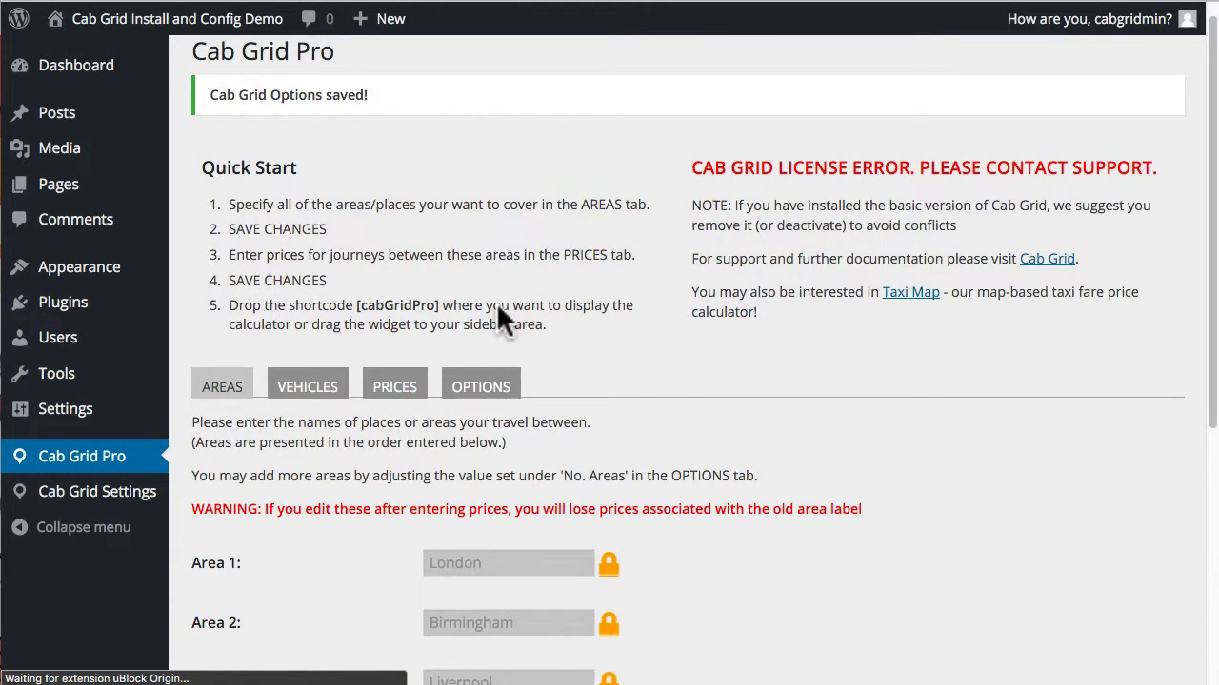
{"action": "scroll", "coordinate": [394, 409], "scroll_direction": "down", "scroll_amount": 5}
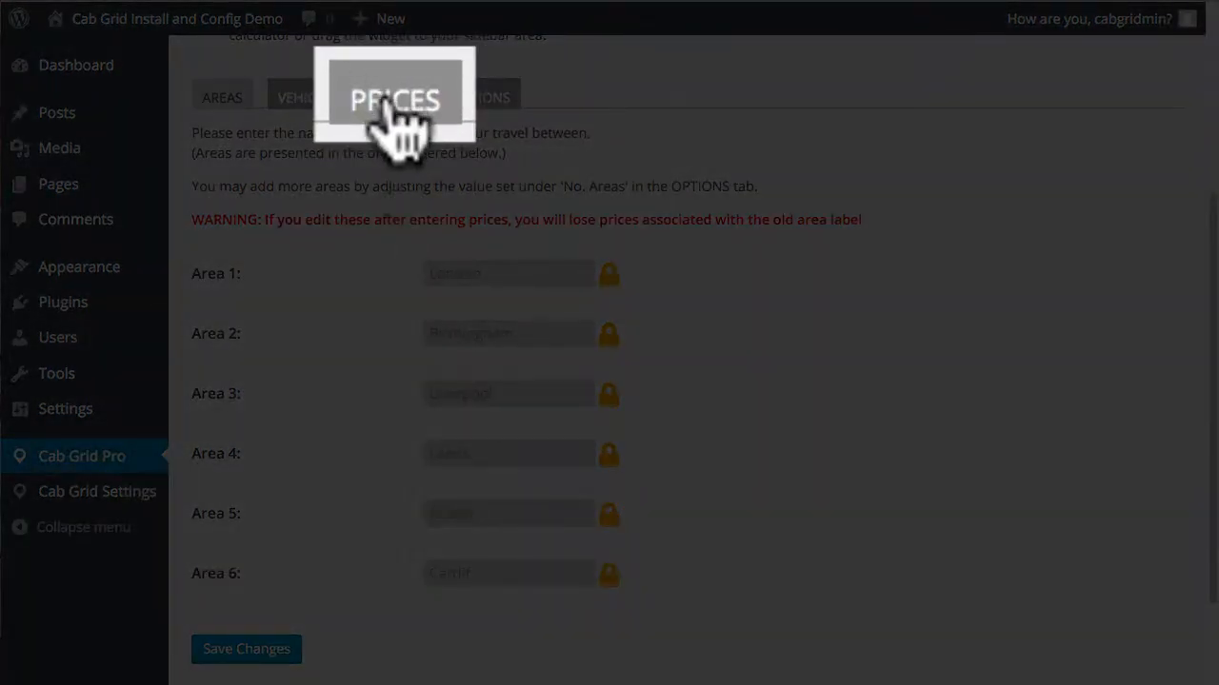
Step: Open the Executive Saloon price grid on the Prices tab, starting at the London–London fare
{"action": "left_click", "coordinate": [394, 104]}
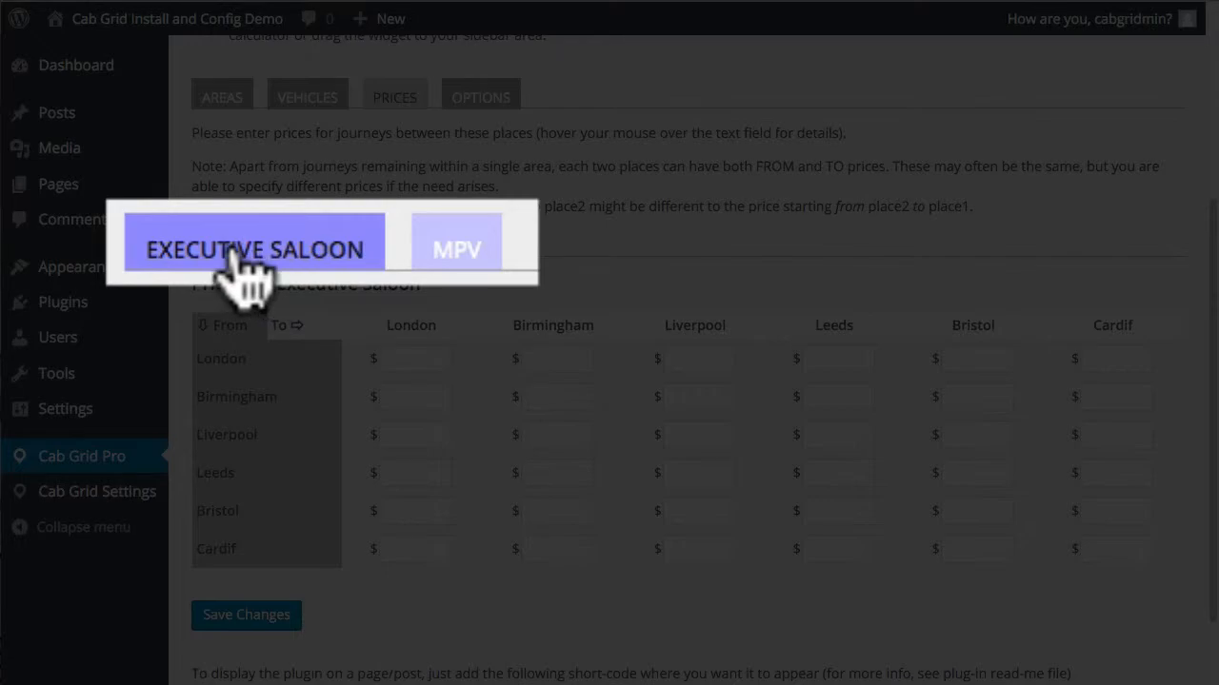
{"action": "left_click", "coordinate": [445, 249]}
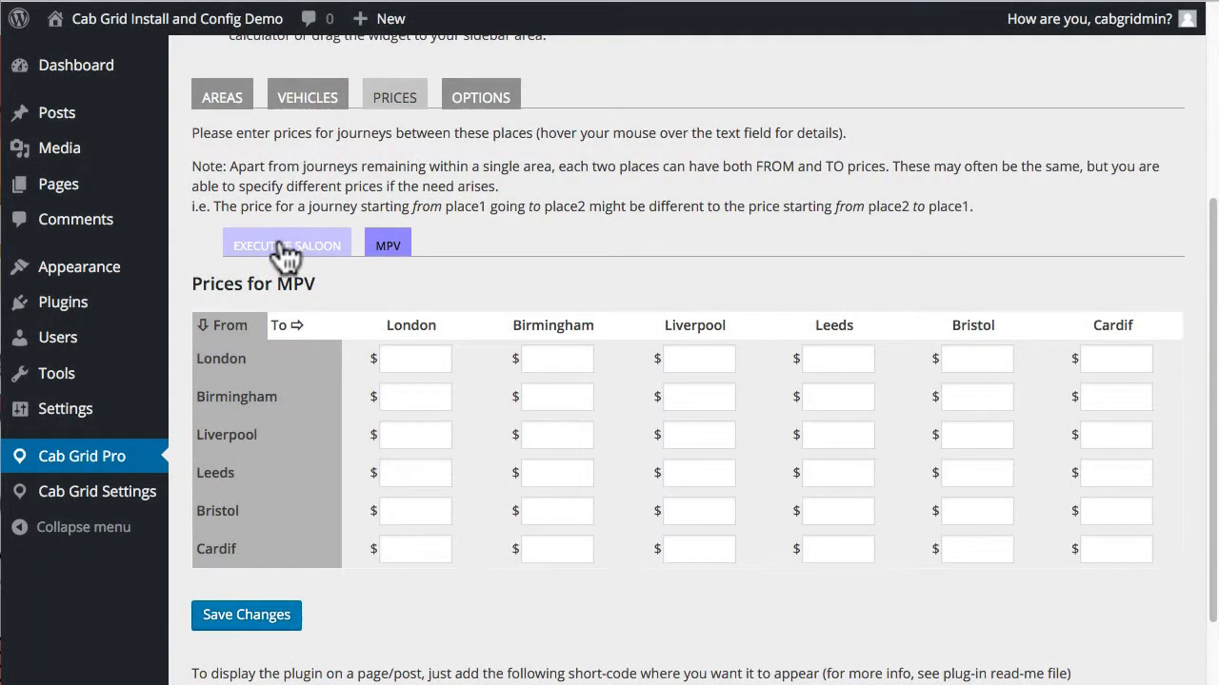
{"action": "left_click", "coordinate": [277, 244]}
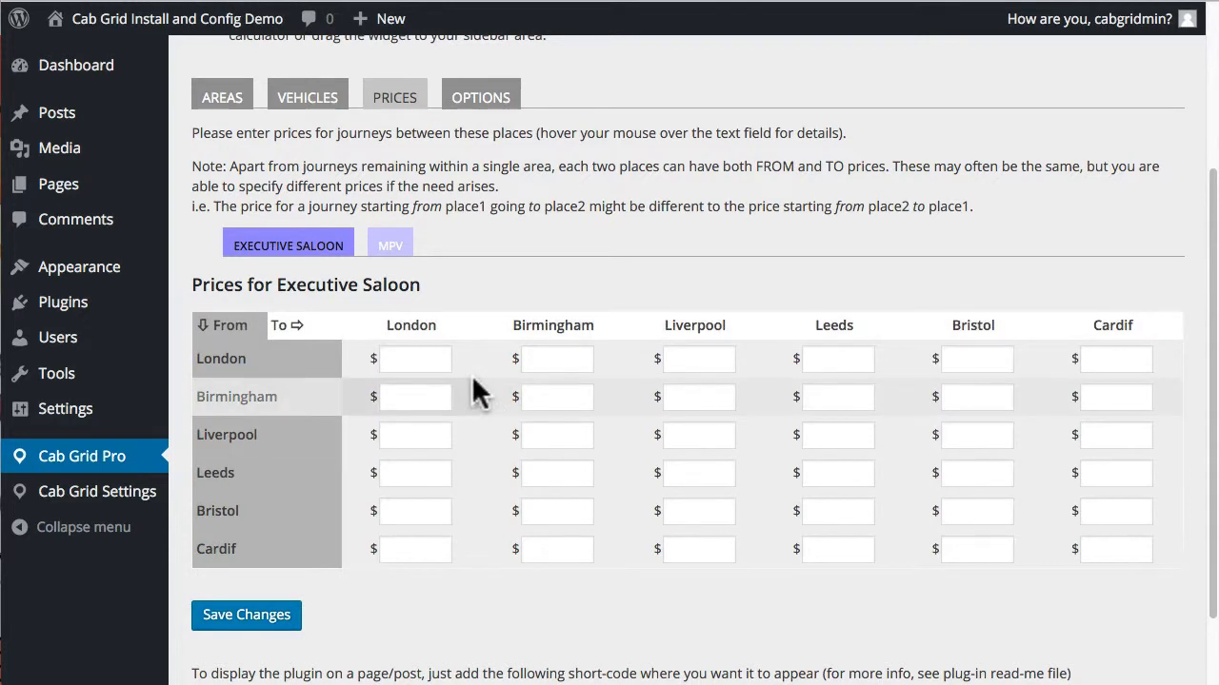
{"action": "left_click", "coordinate": [416, 359]}
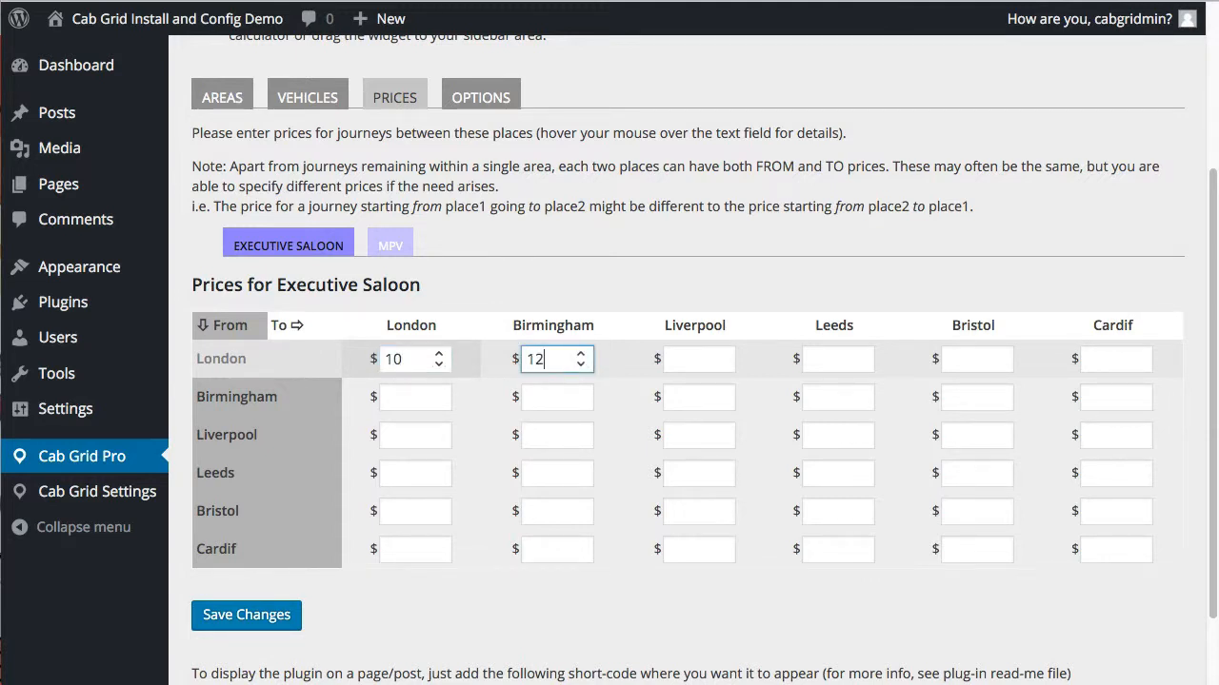
Step: Enter all Executive Saloon route fares, up to Cardiff–Cardiff $20, and save them
{"action": "key", "text": "Tab"}
{"action": "type", "text": "1"}
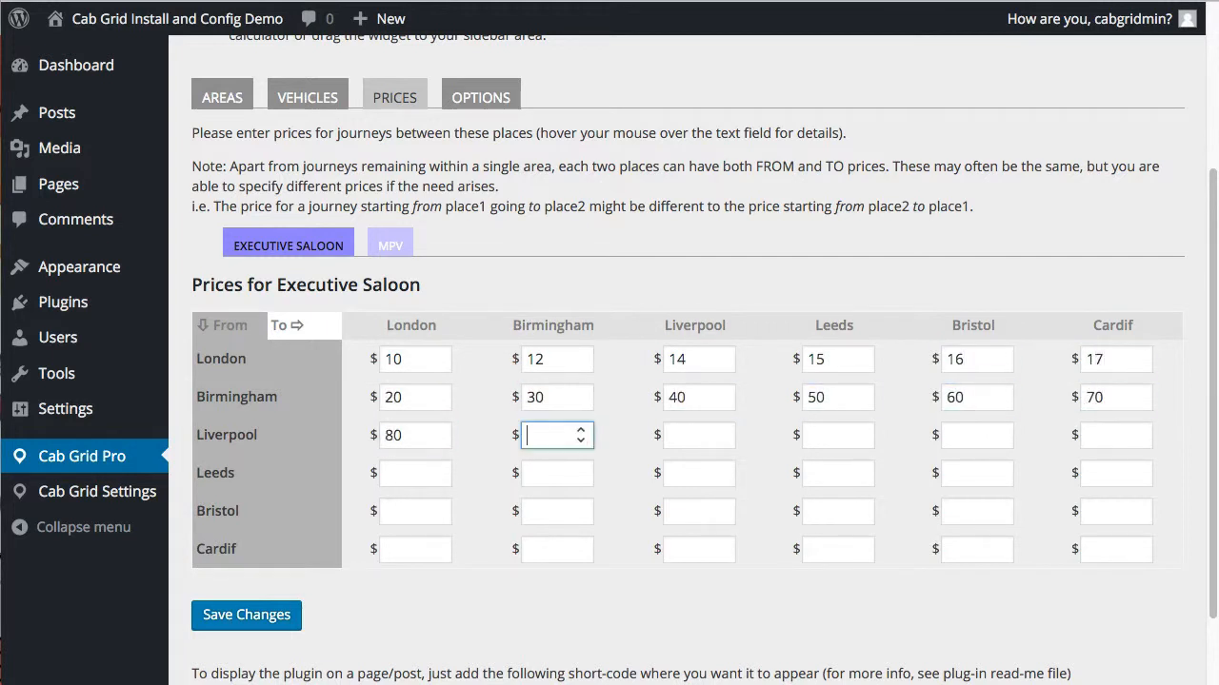
{"action": "key", "text": "Tab"}
{"action": "type", "text": "66"}
{"action": "key", "text": "Tab"}
{"action": "type", "text": "77"}
{"action": "key", "text": "Tab"}
{"action": "type", "text": "88"}
{"action": "key", "text": "Tab"}
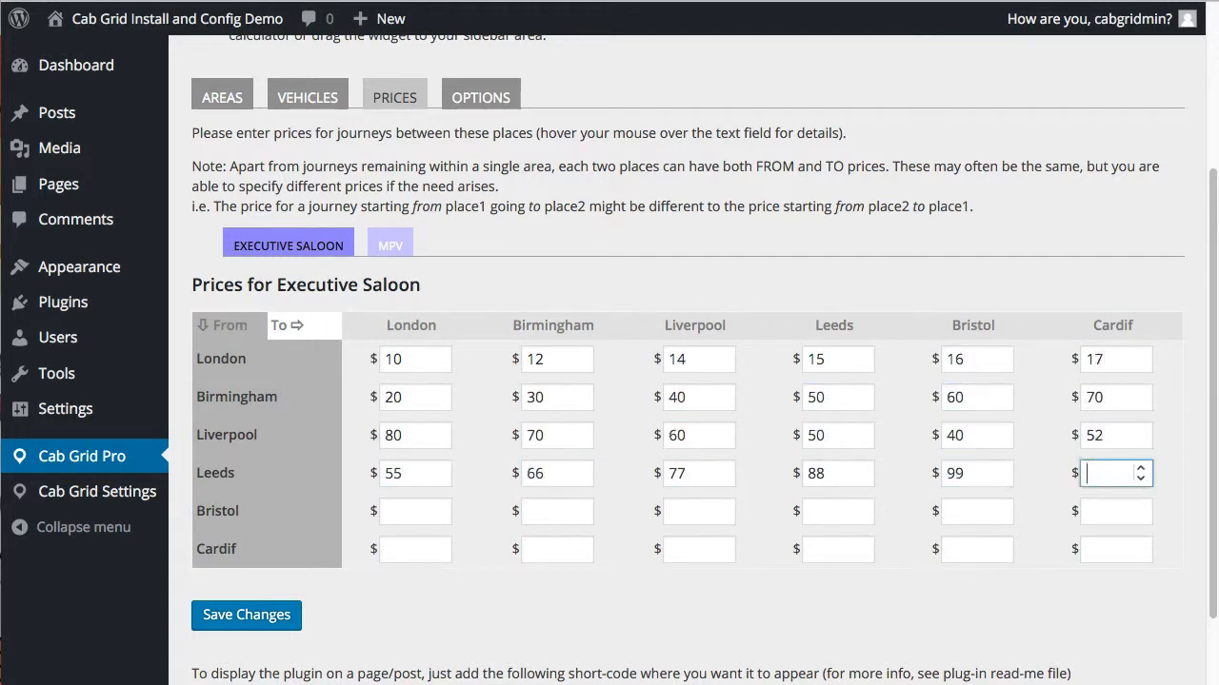
{"action": "type", "text": "65"}
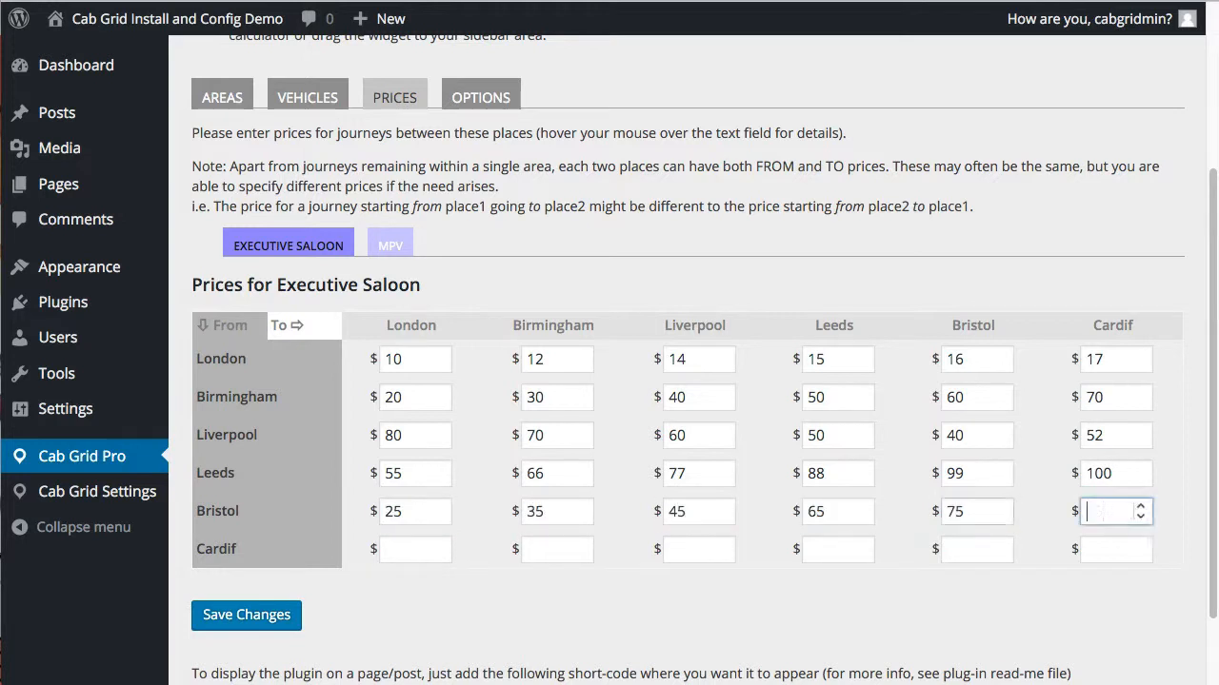
{"action": "type", "text": "\t75\t85\t90\t80\t70\t60"}
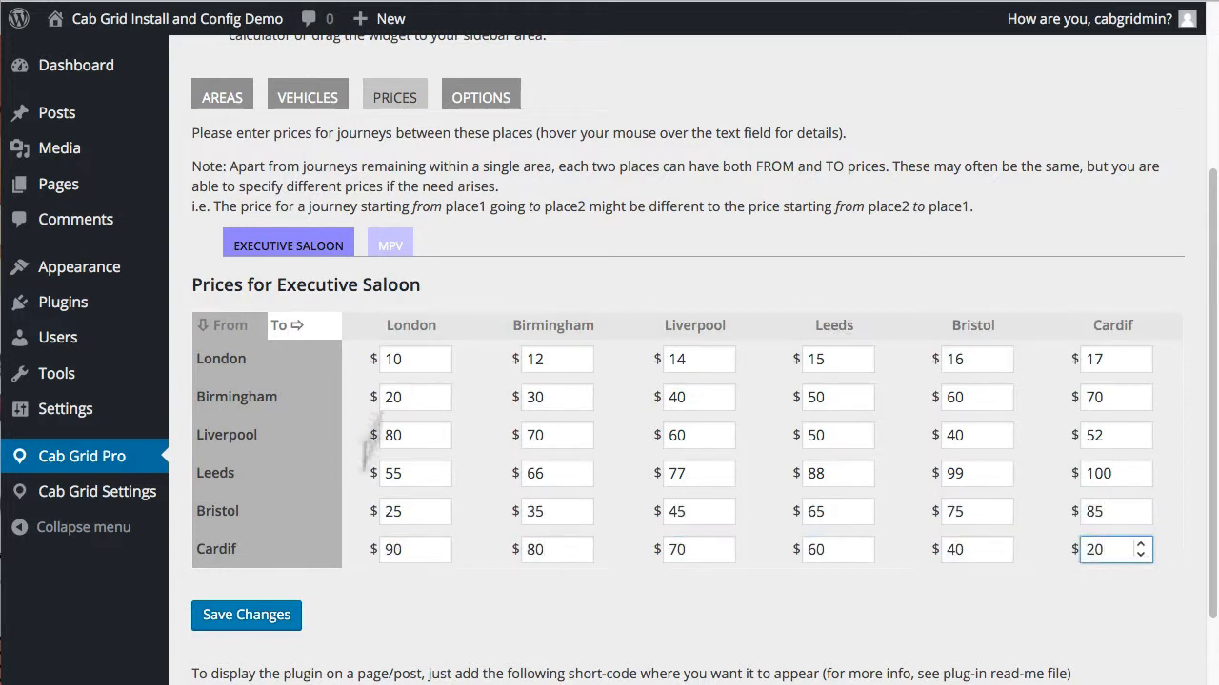
{"action": "left_click", "coordinate": [266, 621]}
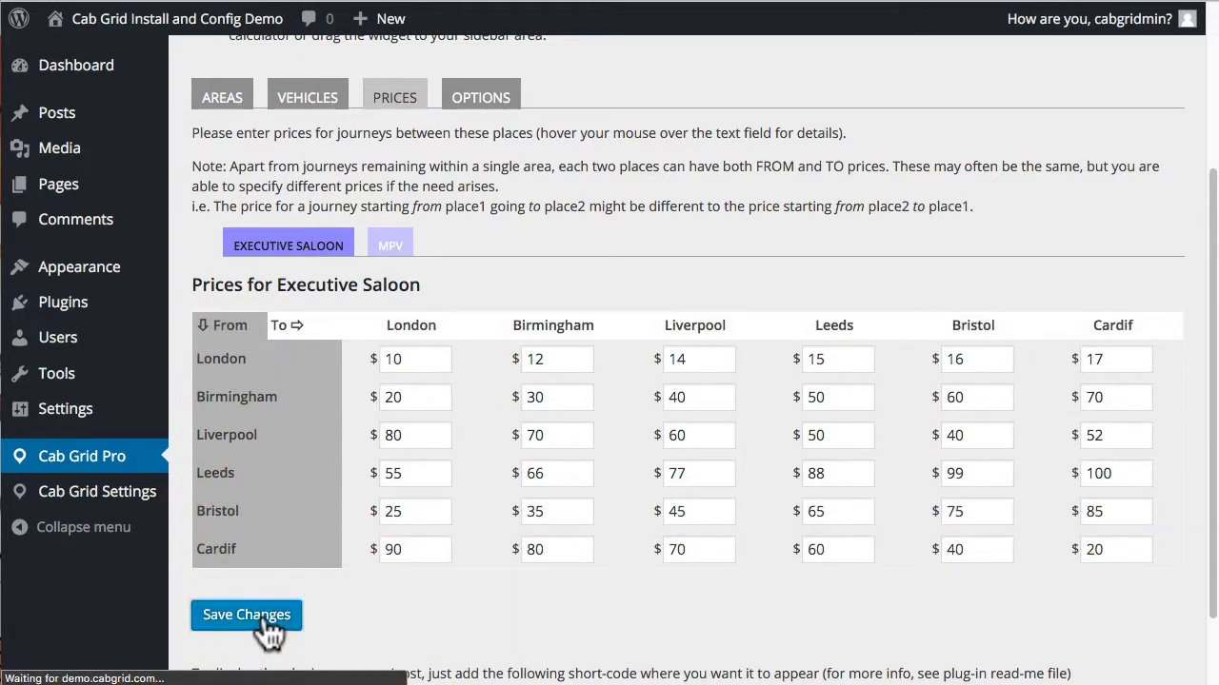
{"action": "left_click", "coordinate": [395, 223]}
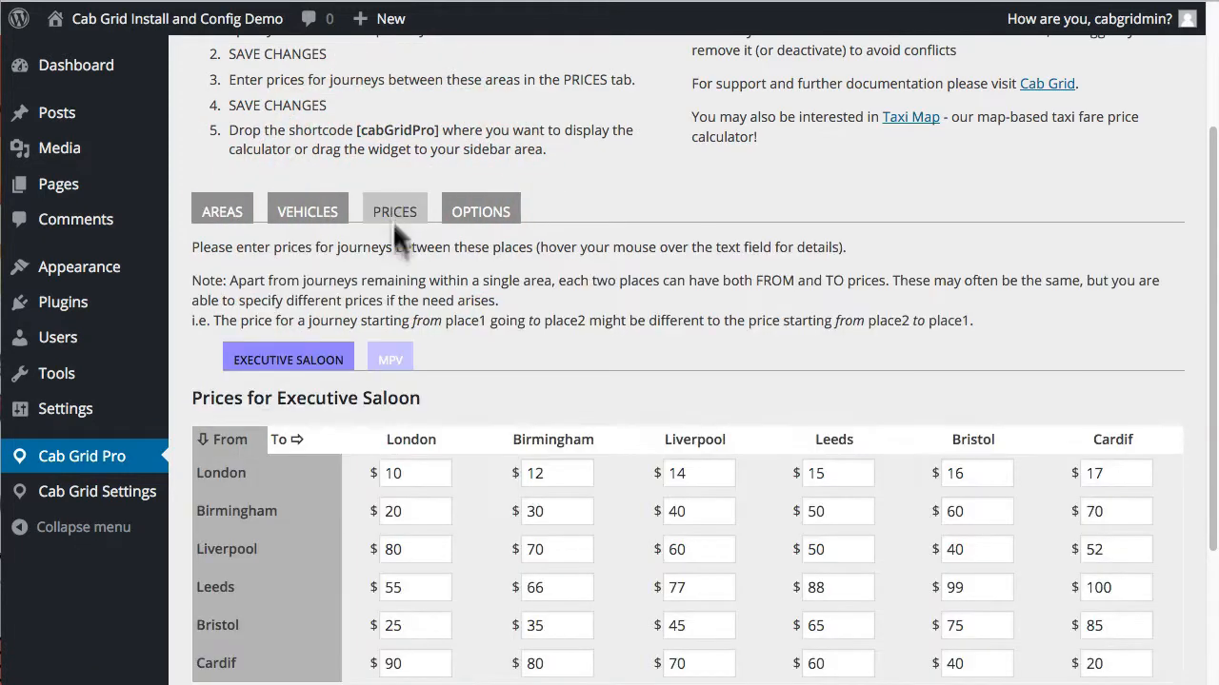
Step: Switch to the MPV price grid and enter the first fares: 20, 30, 40, 50, 60, 70, 80, 90
{"action": "left_click", "coordinate": [392, 362]}
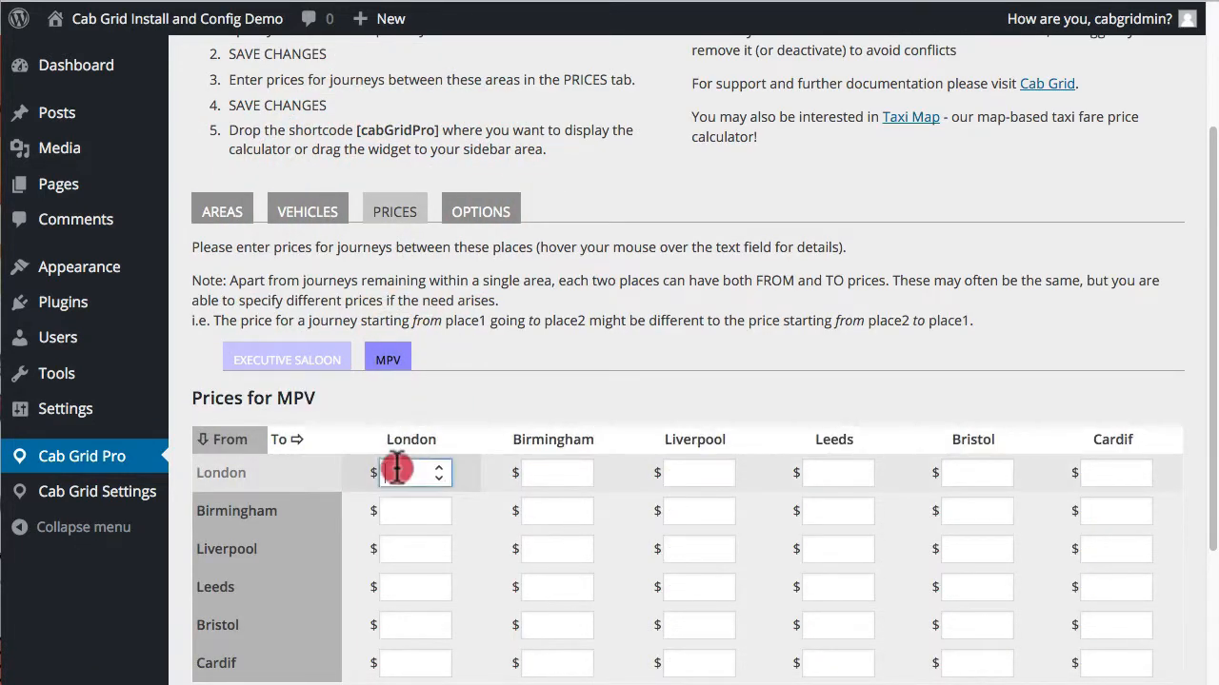
{"action": "scroll", "coordinate": [429, 348], "scroll_direction": "down", "scroll_amount": 3}
{"action": "type", "text": "20"}
{"action": "key", "text": "Tab"}
{"action": "type", "text": "30"}
{"action": "key", "text": "Tab"}
{"action": "type", "text": "40"}
{"action": "key", "text": "Tab"}
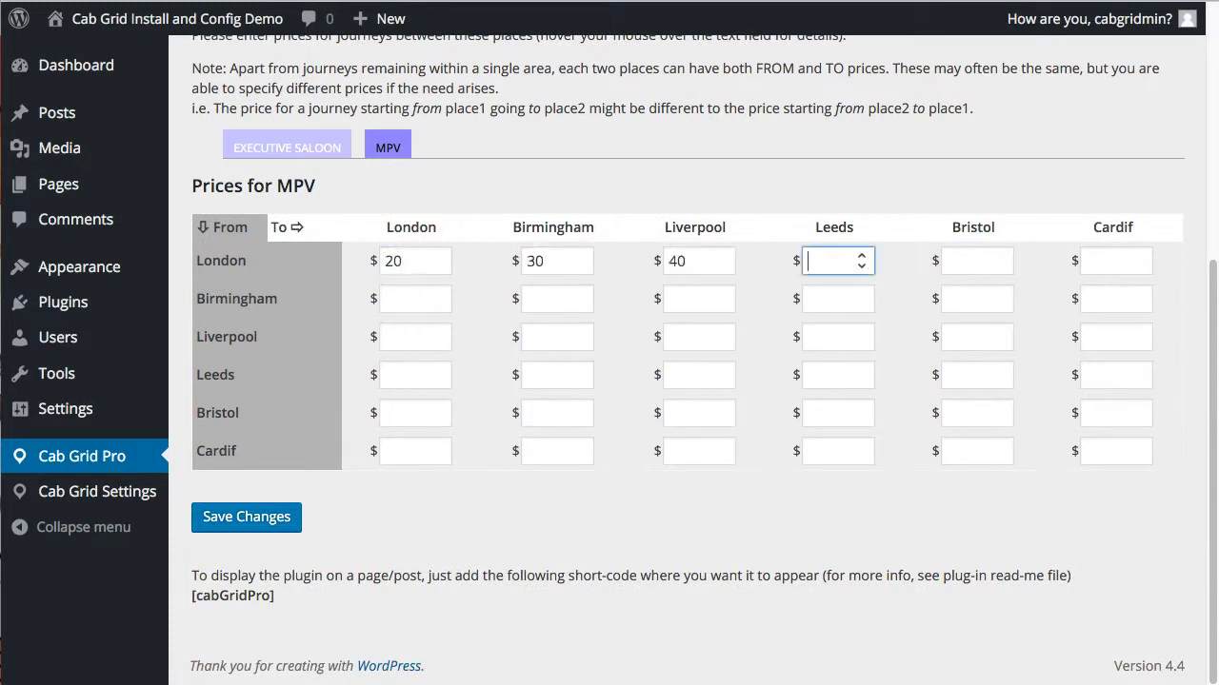
{"action": "type", "text": "50\t60\t70\t80\t90\t60\t10"}
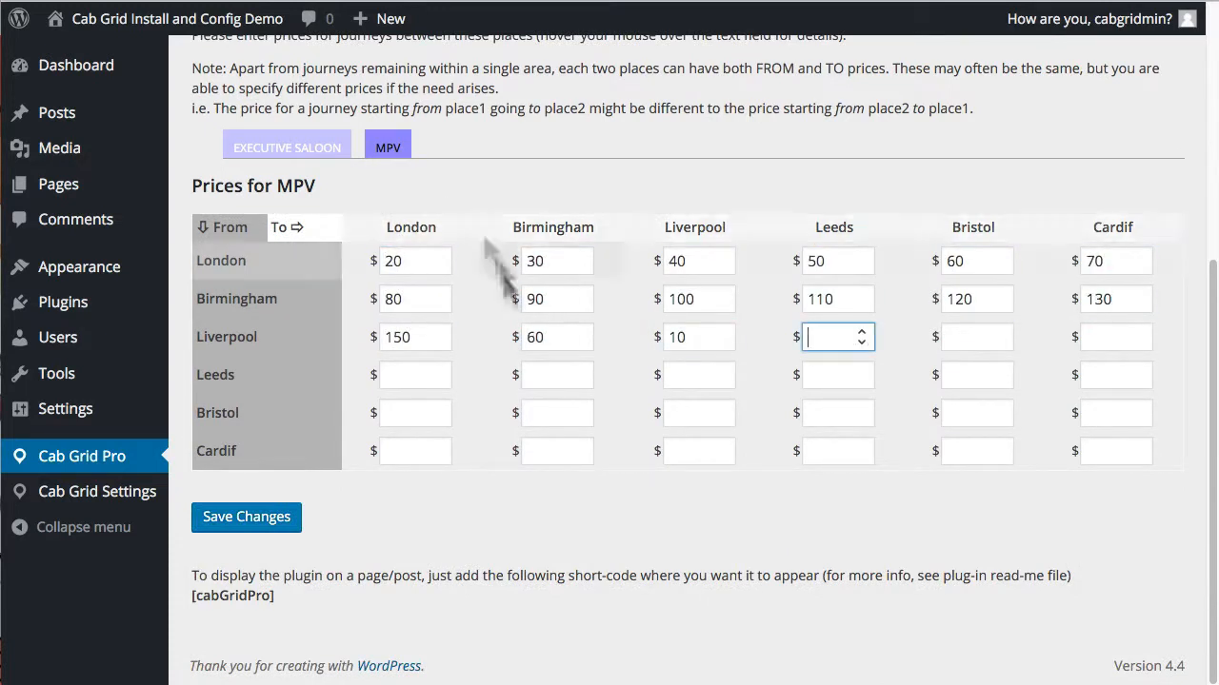
Step: Fill the remaining MPV fares, including $10 same-area fares, and save the grid
{"action": "left_click", "coordinate": [828, 375]}
{"action": "type", "text": "10"}
{"action": "left_click", "coordinate": [969, 413]}
{"action": "type", "text": "10"}
{"action": "left_click", "coordinate": [1109, 452]}
{"action": "type", "text": "10"}
{"action": "left_click", "coordinate": [828, 337]}
{"action": "type", "text": "80"}
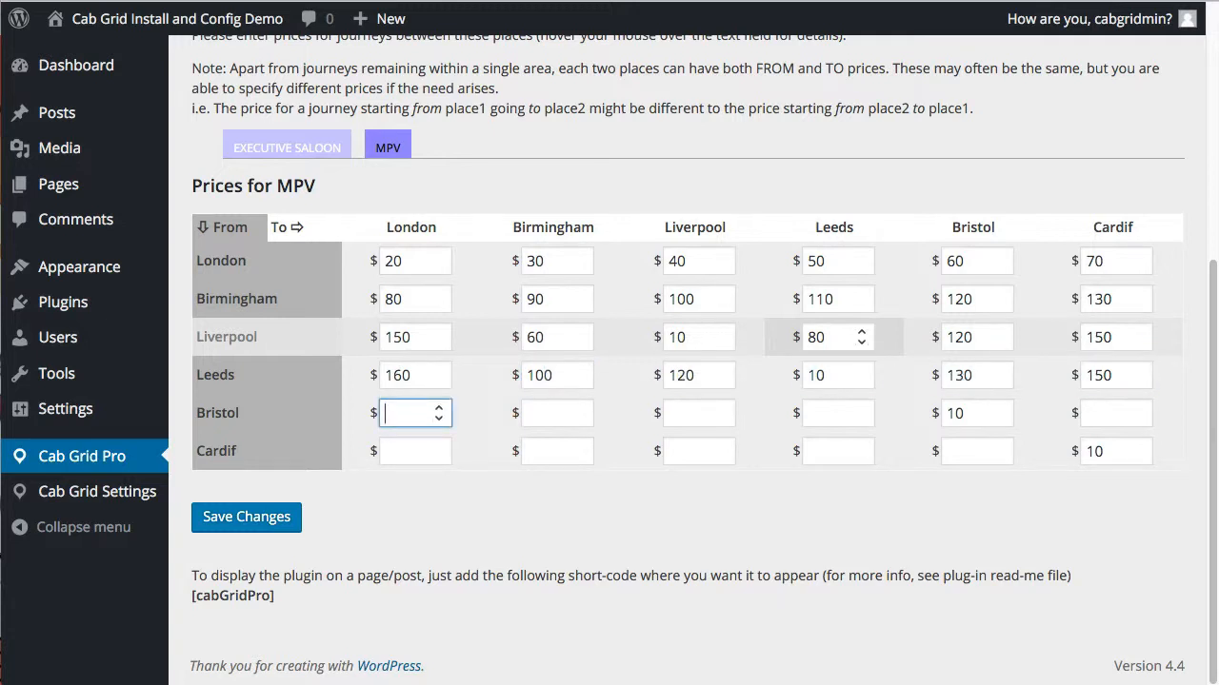
{"action": "type", "text": "55\t\t66\t88\t99\t77"}
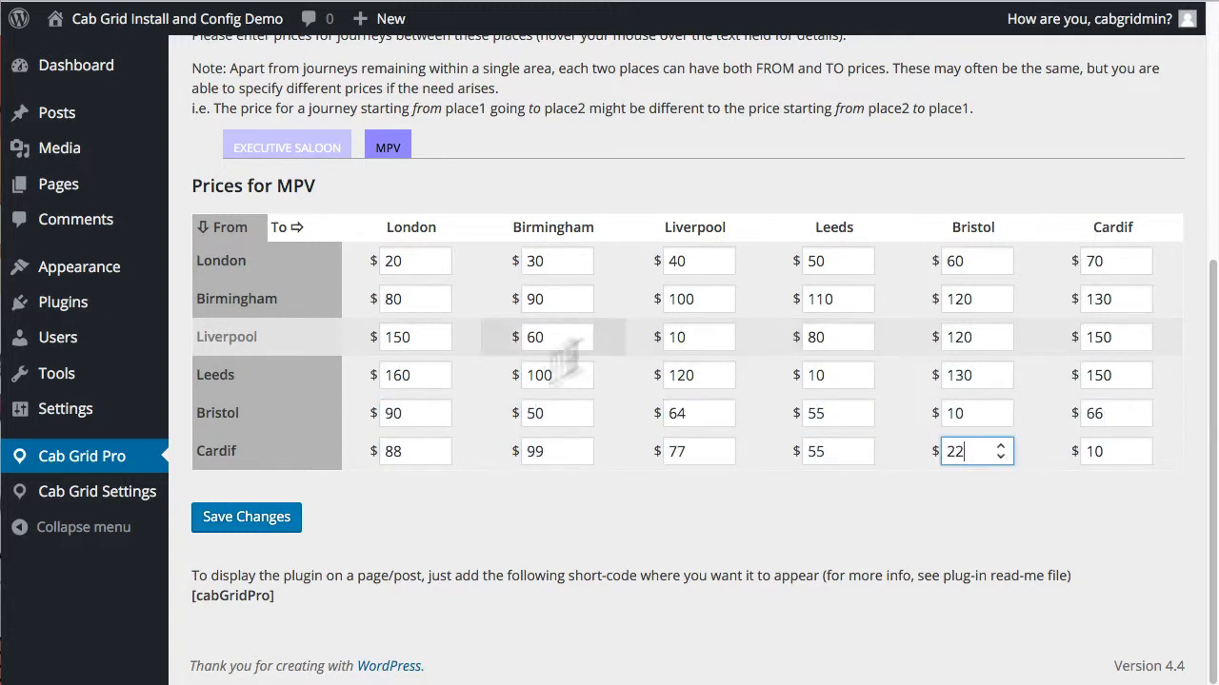
{"action": "left_click", "coordinate": [221, 519]}
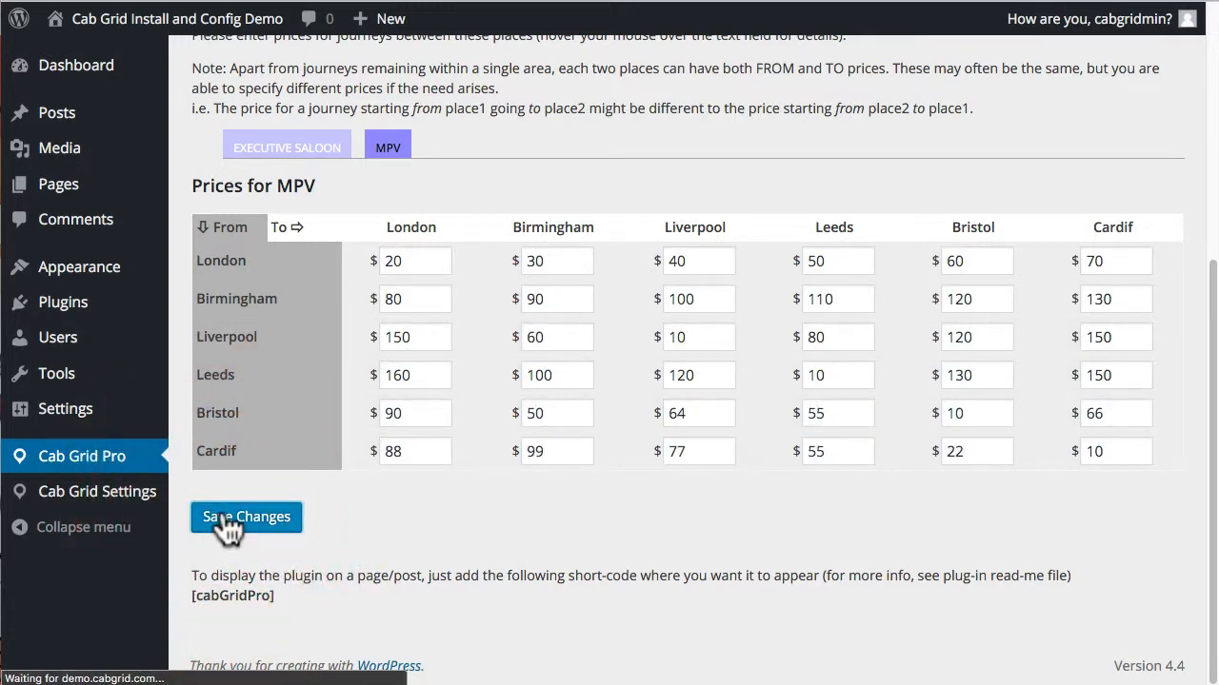
{"action": "scroll", "coordinate": [361, 505], "scroll_direction": "down", "scroll_amount": 3}
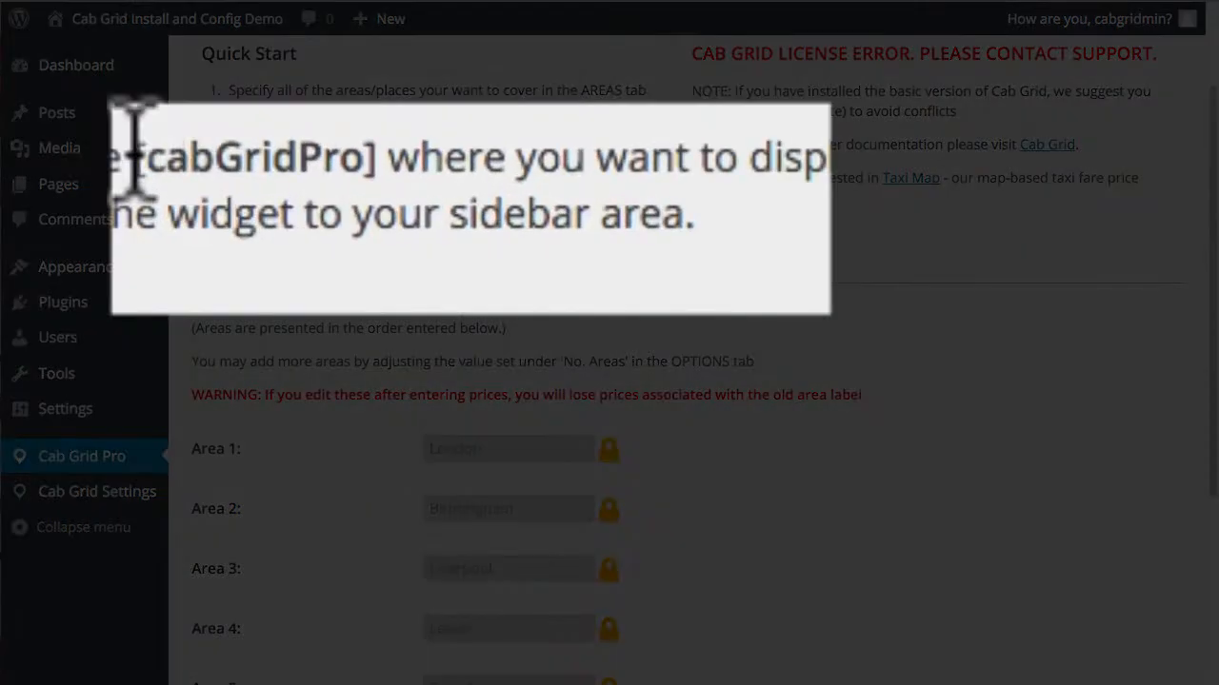
Step: Select the [cabGridPro] shortcode in the Quick Start notes and copy it
{"action": "left_click_drag", "start_coordinate": [357, 191], "coordinate": [443, 192]}
{"action": "left_click_drag", "start_coordinate": [378, 157], "coordinate": [386, 157]}
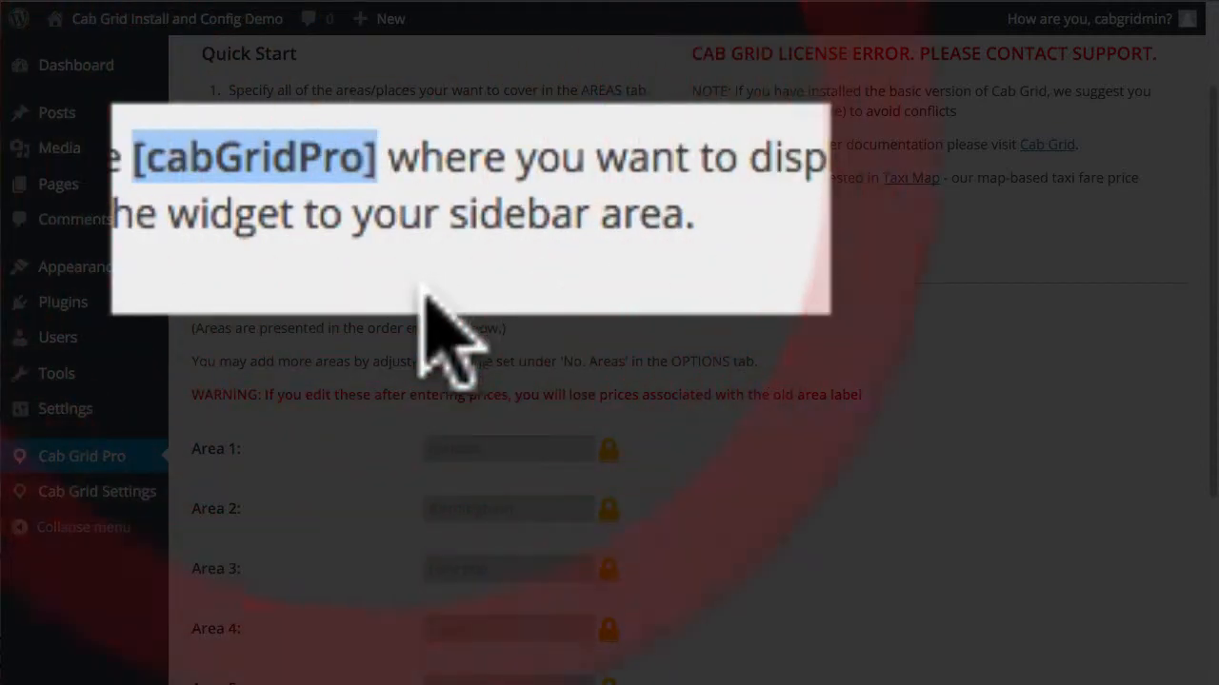
{"action": "right_click", "coordinate": [281, 169]}
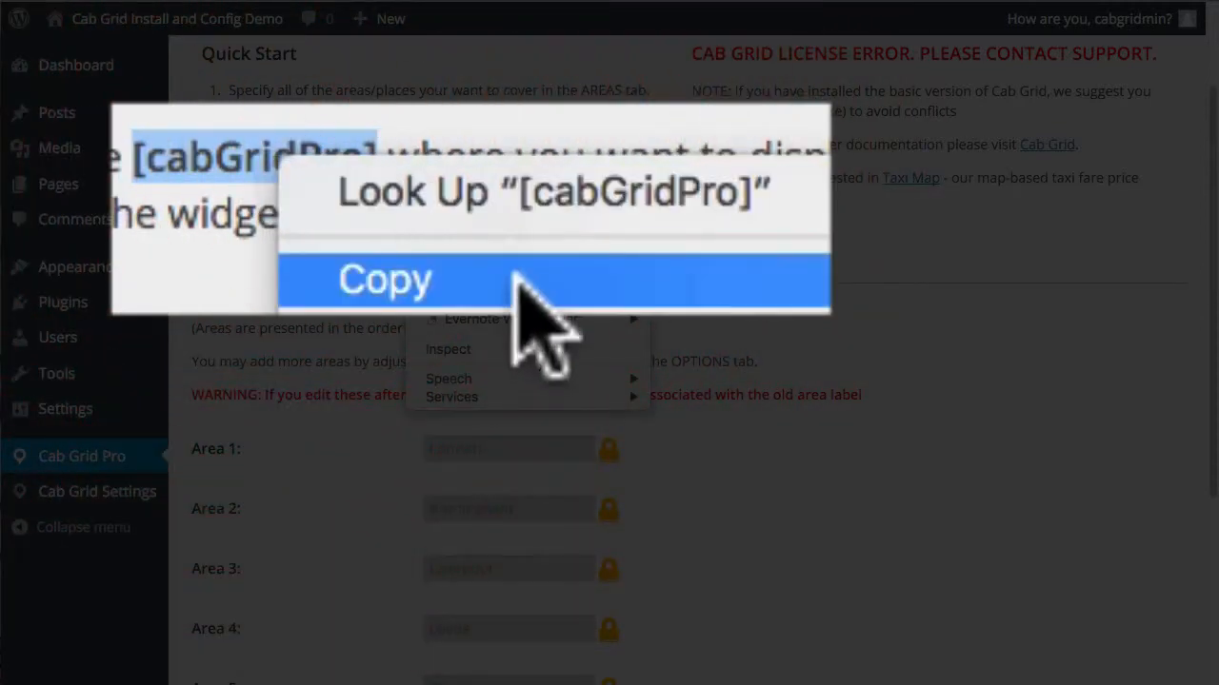
{"action": "left_click", "coordinate": [520, 280]}
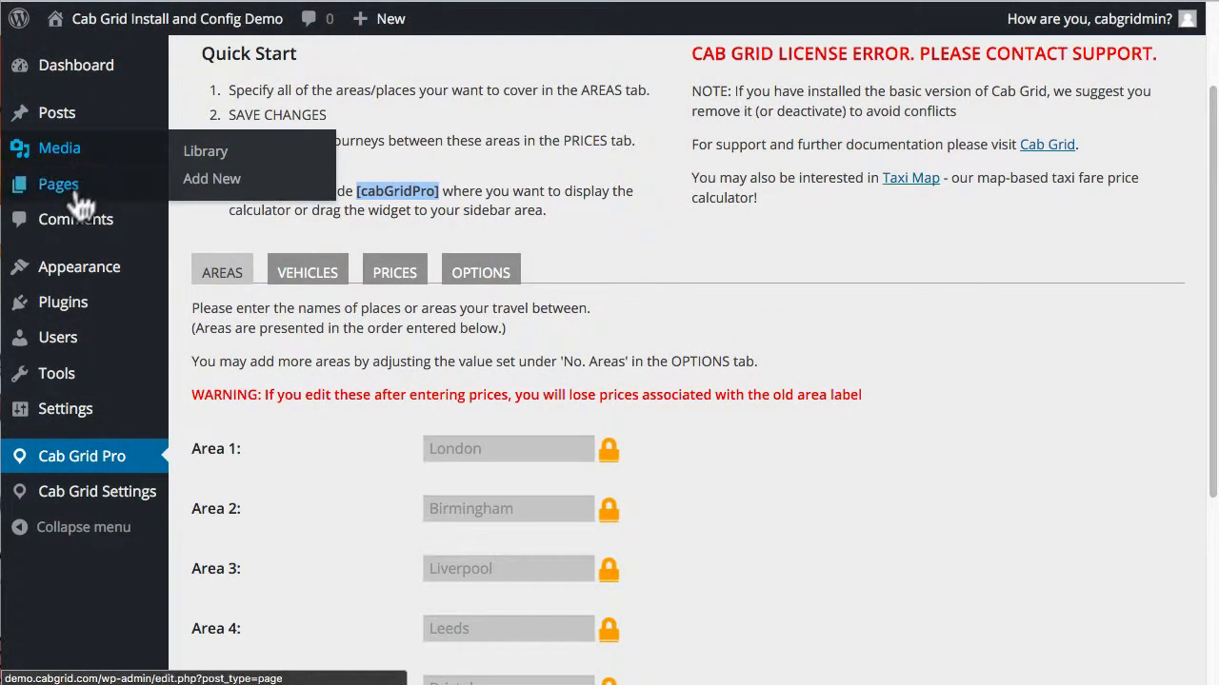
Step: Create the page 'Cab Grid Pro Demo' with the 'Please use the table below to…' intro and publish it
{"action": "mouse_move", "coordinate": [57, 183]}
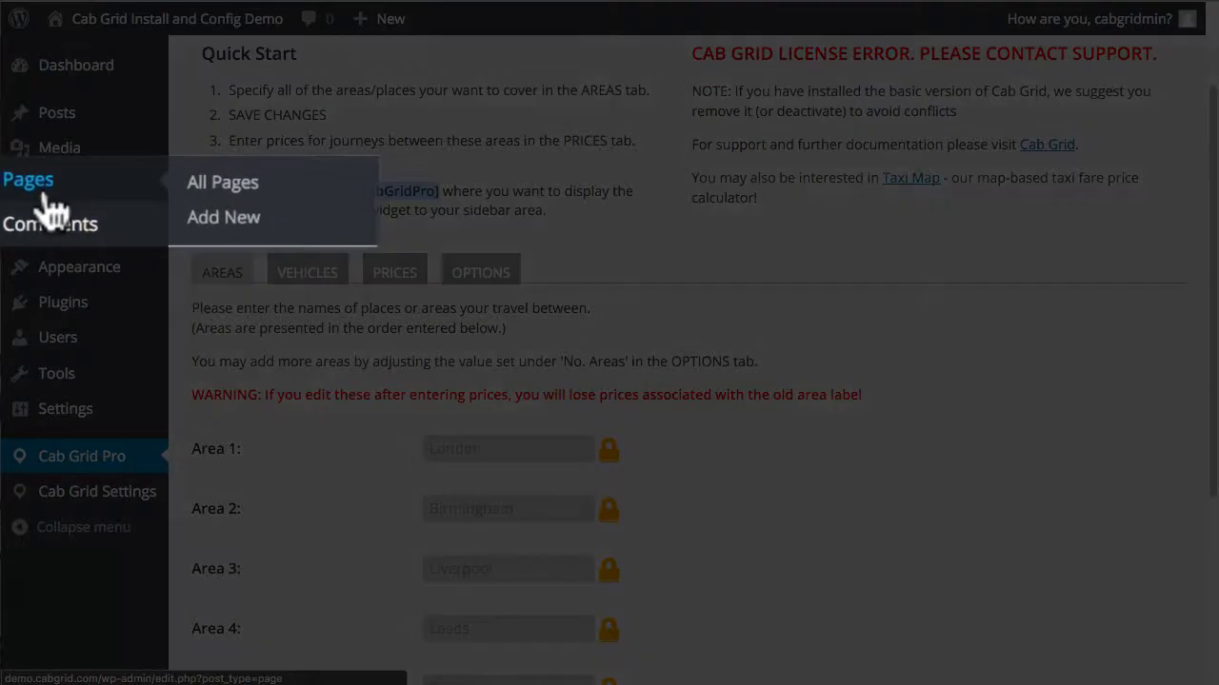
{"action": "left_click", "coordinate": [227, 221]}
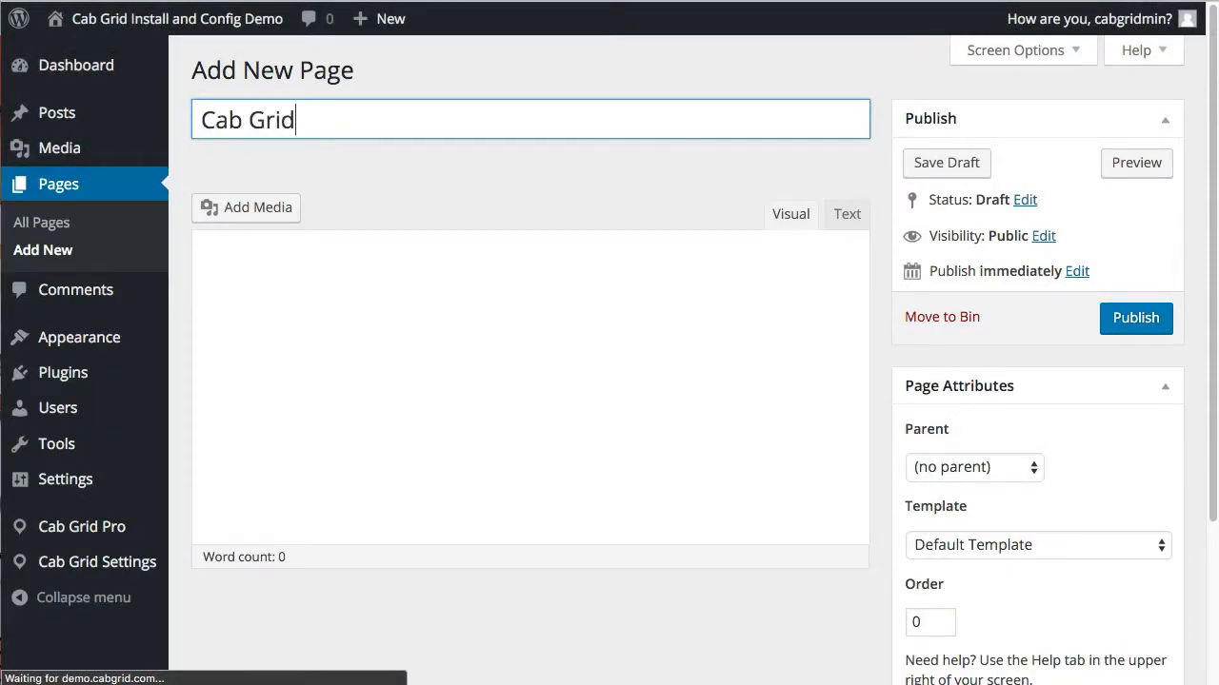
{"action": "type", "text": "Cab Grid Pro Demo"}
{"action": "left_click", "coordinate": [324, 356]}
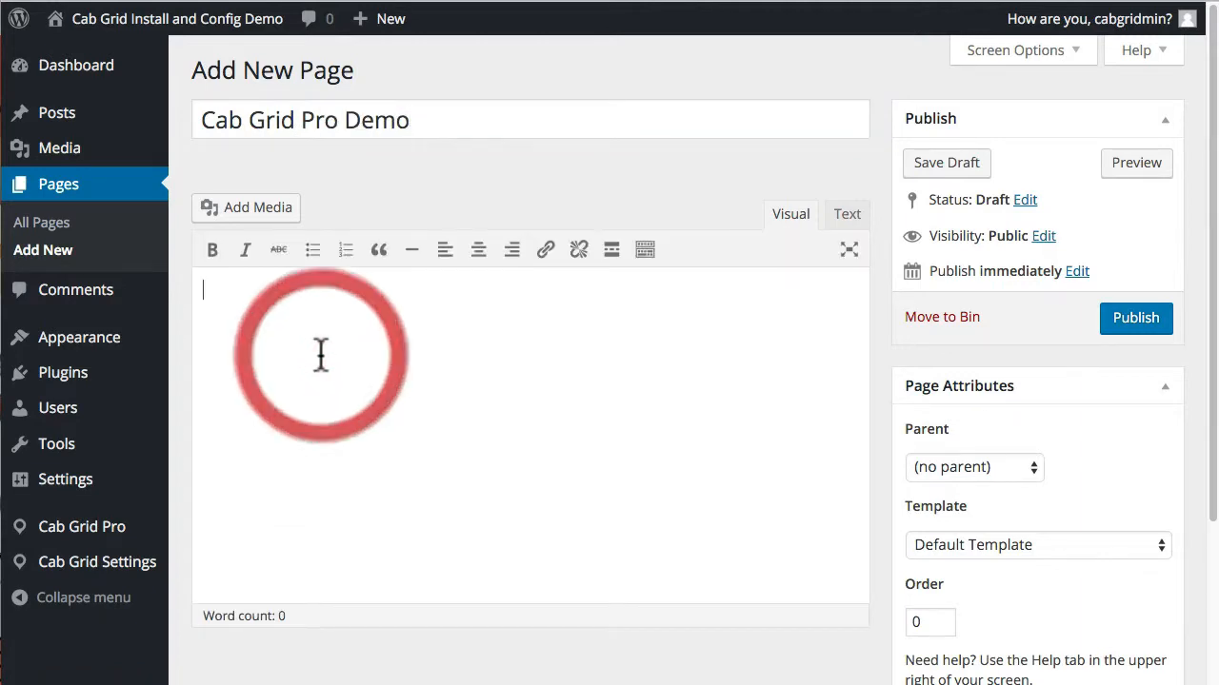
{"action": "type", "text": "Please use the"}
{"action": "type", "text": " table below to get a price for your journey and book..."}
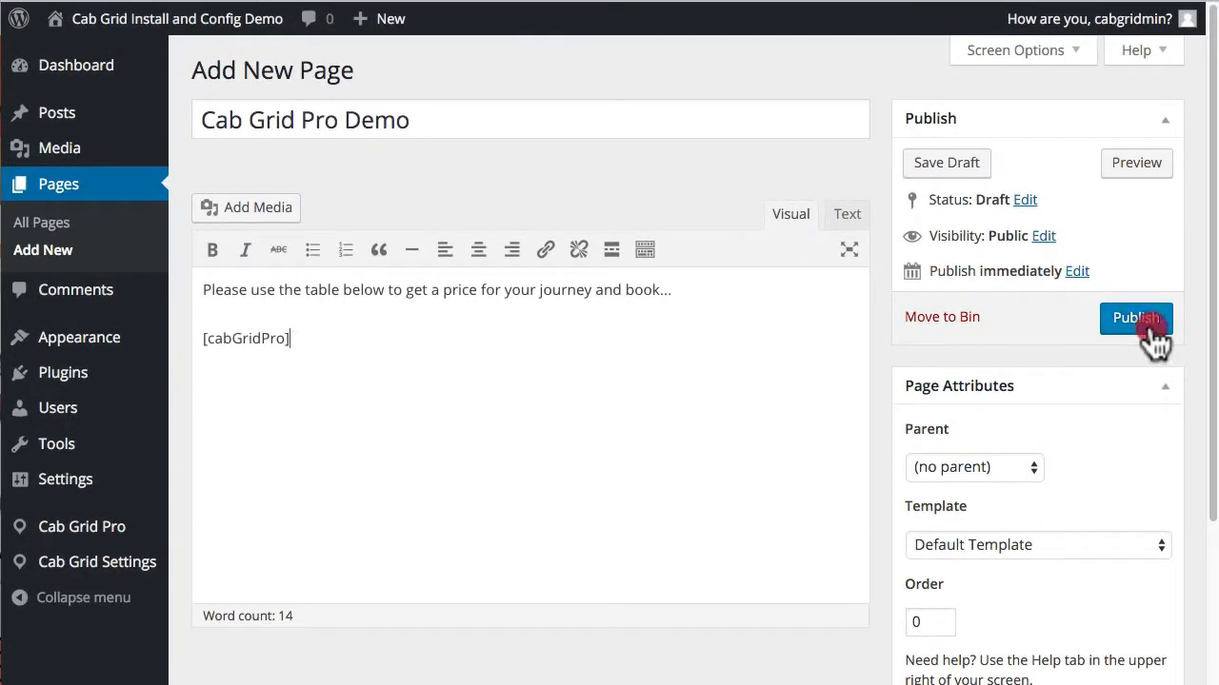
{"action": "left_click", "coordinate": [1148, 326]}
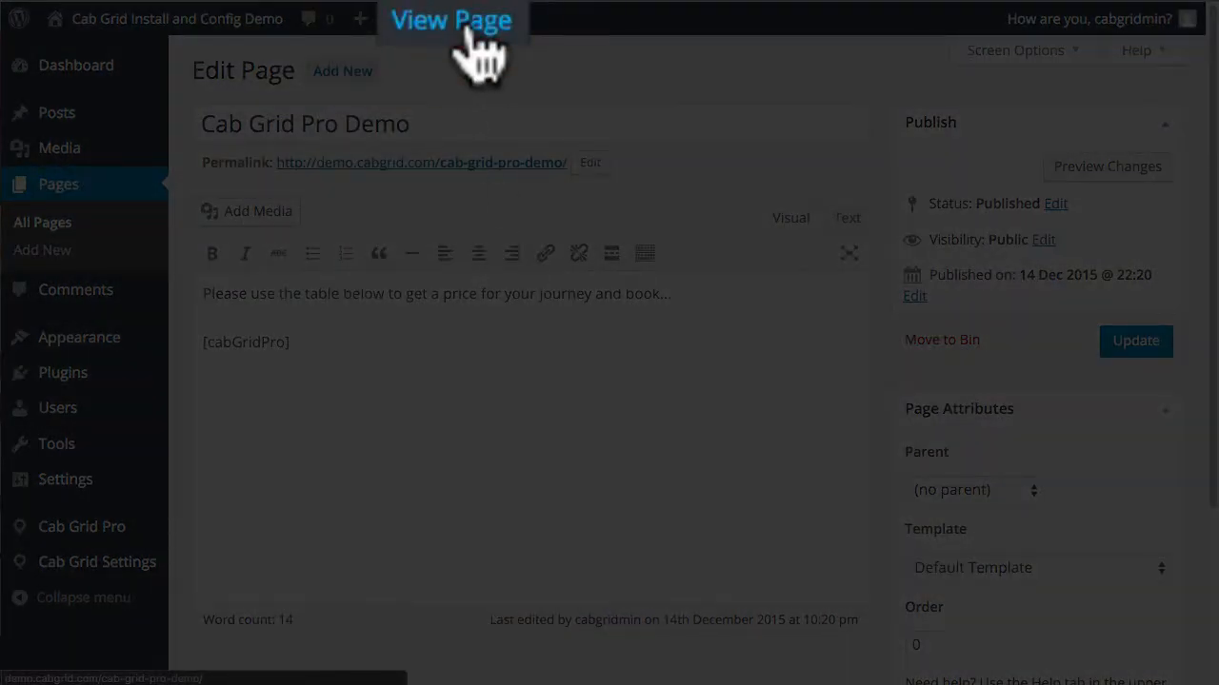
Step: View the live page and request a quote for 3 passengers from London to Birmingham
{"action": "left_click", "coordinate": [459, 20]}
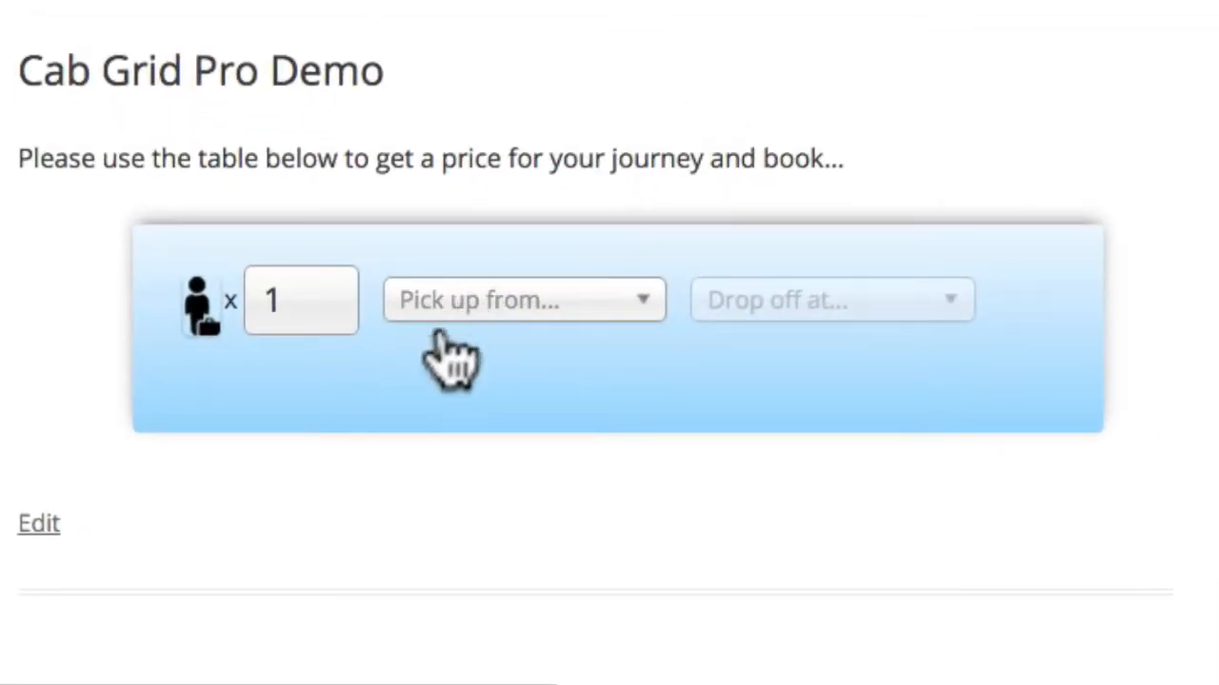
{"action": "left_click", "coordinate": [339, 299]}
{"action": "left_click", "coordinate": [338, 299]}
{"action": "left_click", "coordinate": [636, 303]}
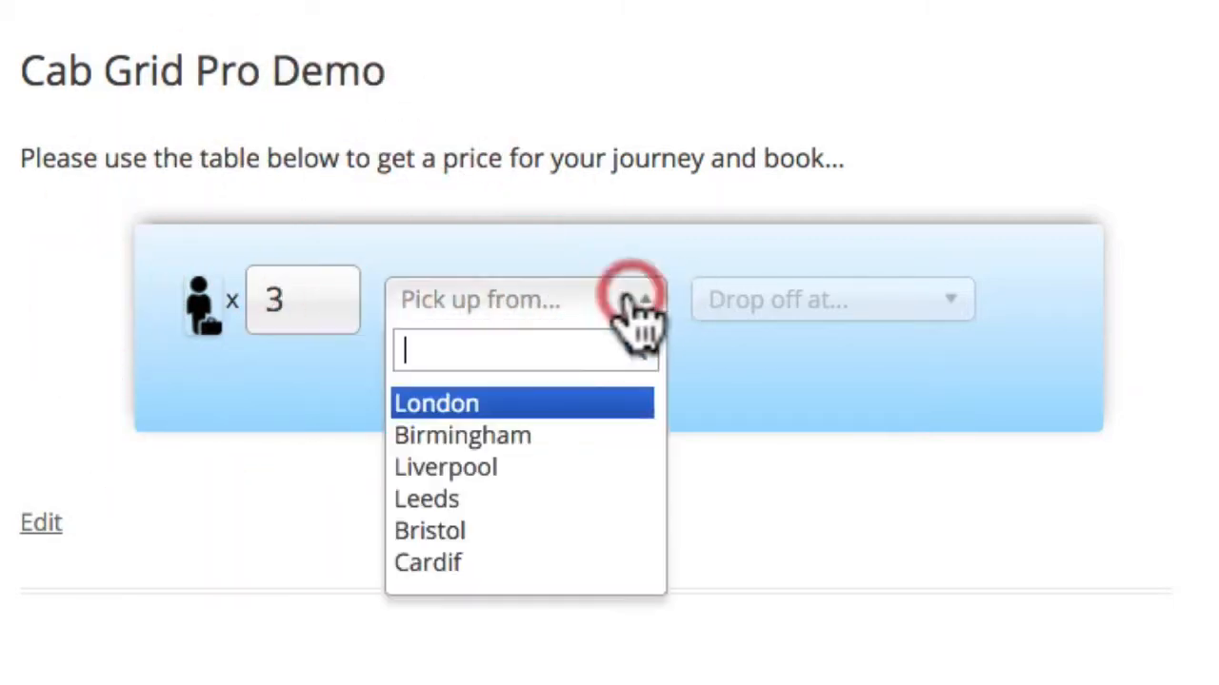
{"action": "left_click", "coordinate": [481, 404]}
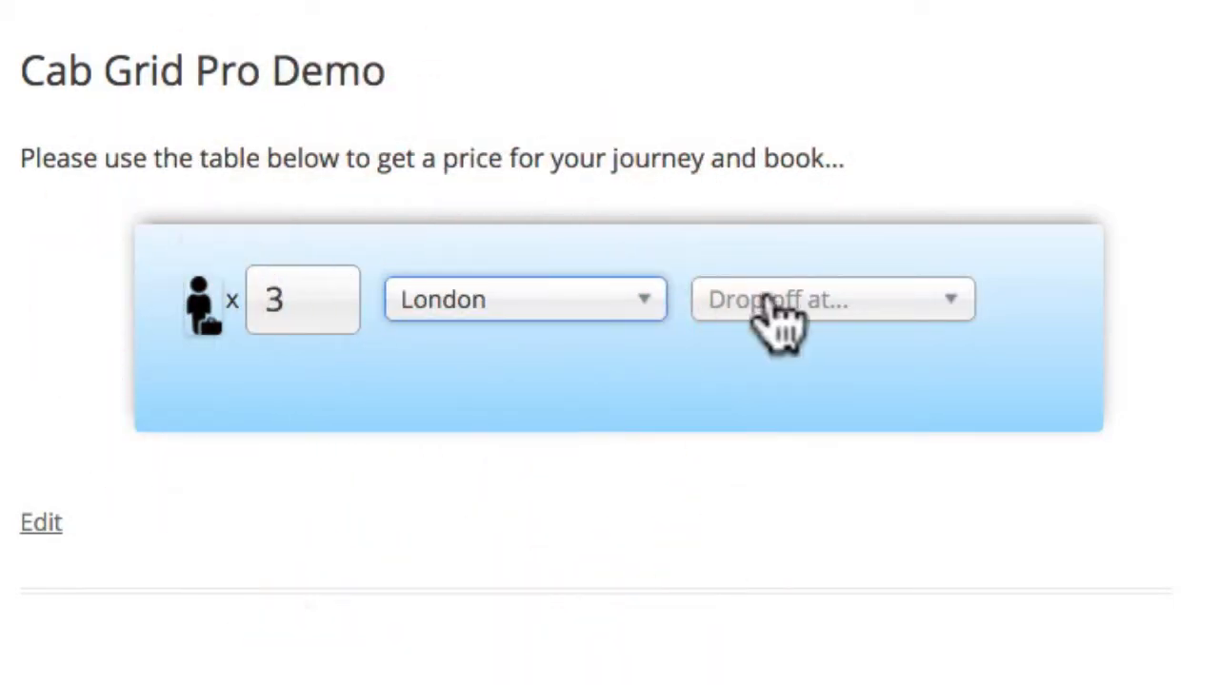
{"action": "left_click", "coordinate": [871, 301]}
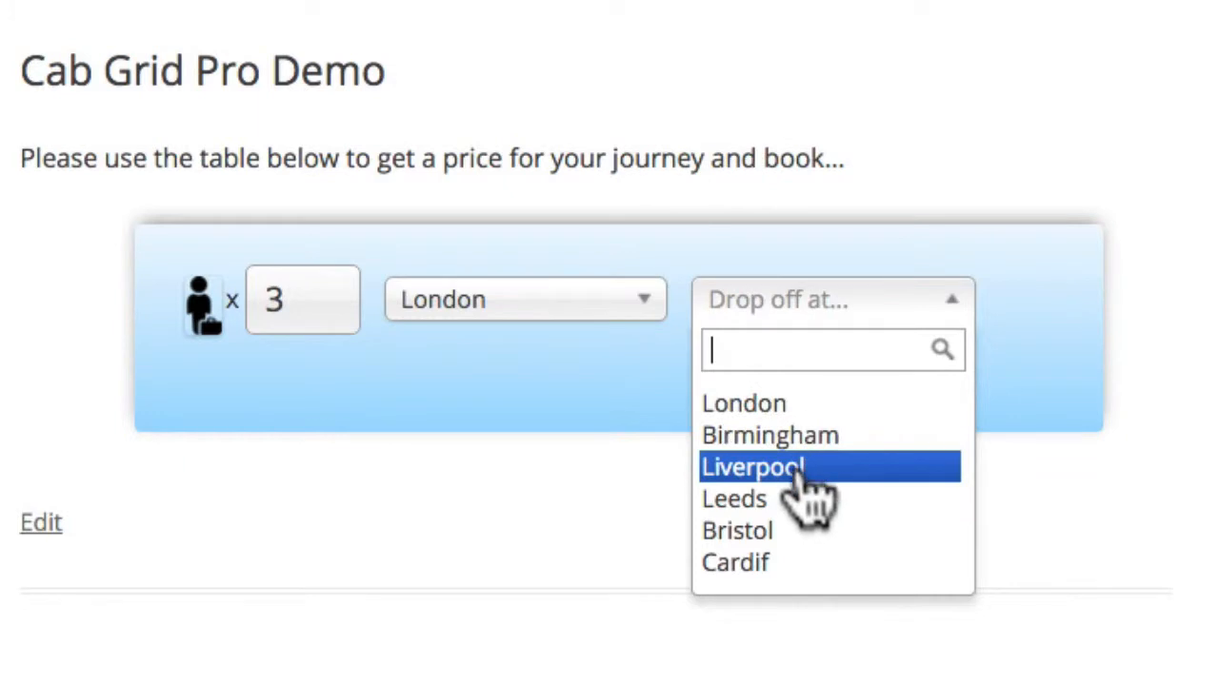
{"action": "left_click", "coordinate": [790, 435]}
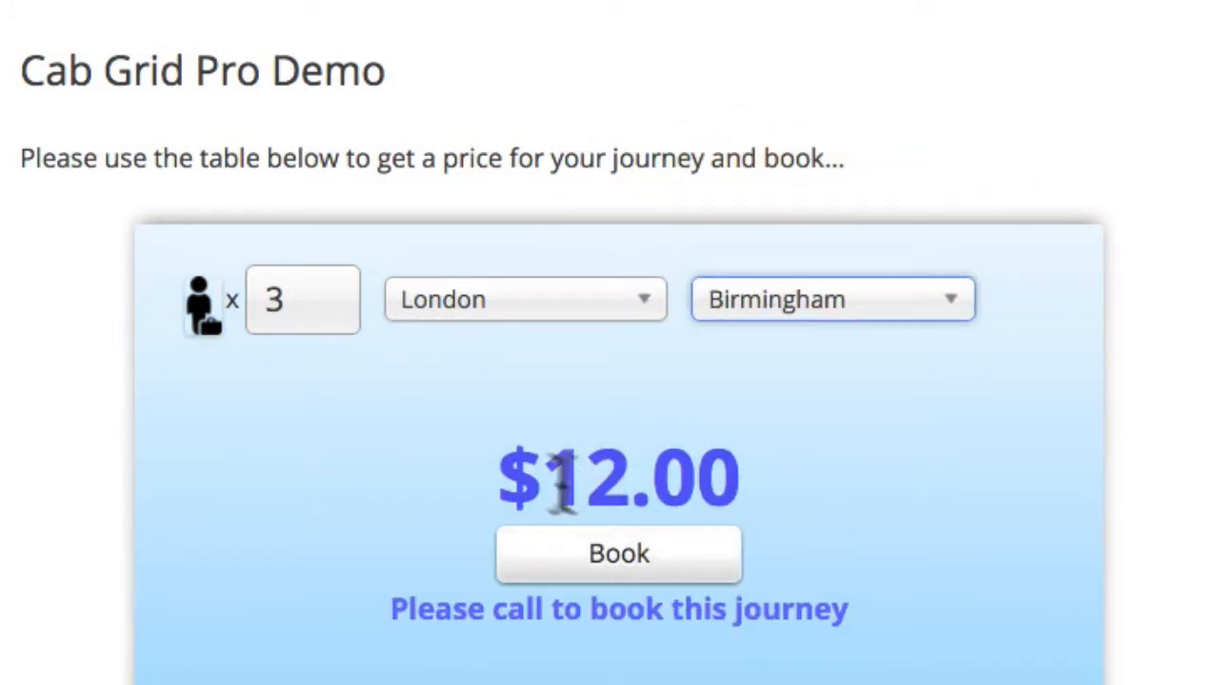
Step: Change the drop-off to Leeds with 3 passengers, getting the $15.00 quote
{"action": "left_click", "coordinate": [337, 291]}
{"action": "left_click", "coordinate": [337, 292]}
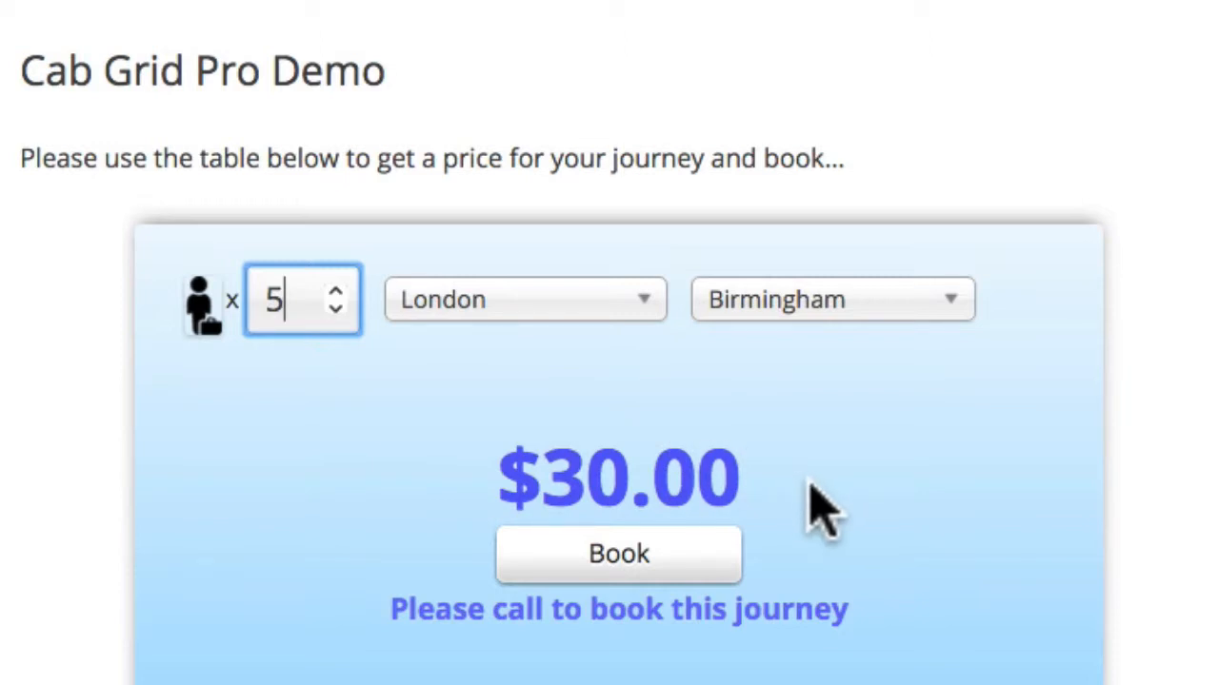
{"action": "left_click", "coordinate": [805, 297]}
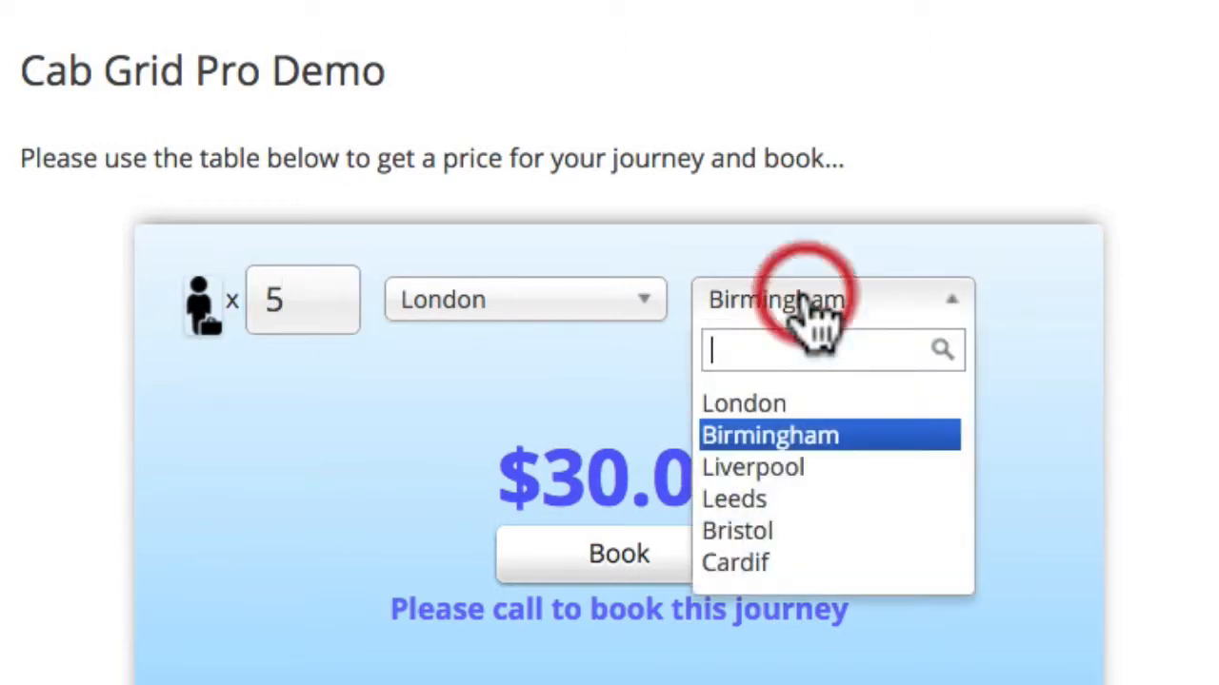
{"action": "left_click", "coordinate": [794, 501]}
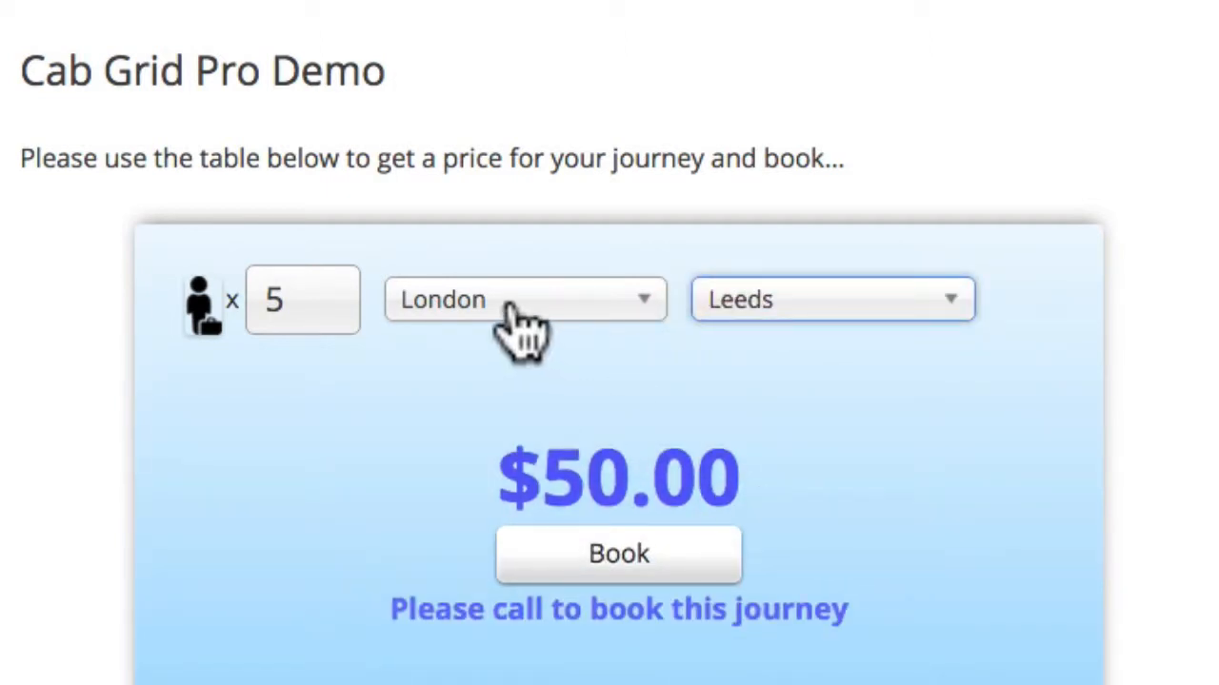
{"action": "left_click", "coordinate": [335, 313]}
{"action": "left_click", "coordinate": [335, 312]}
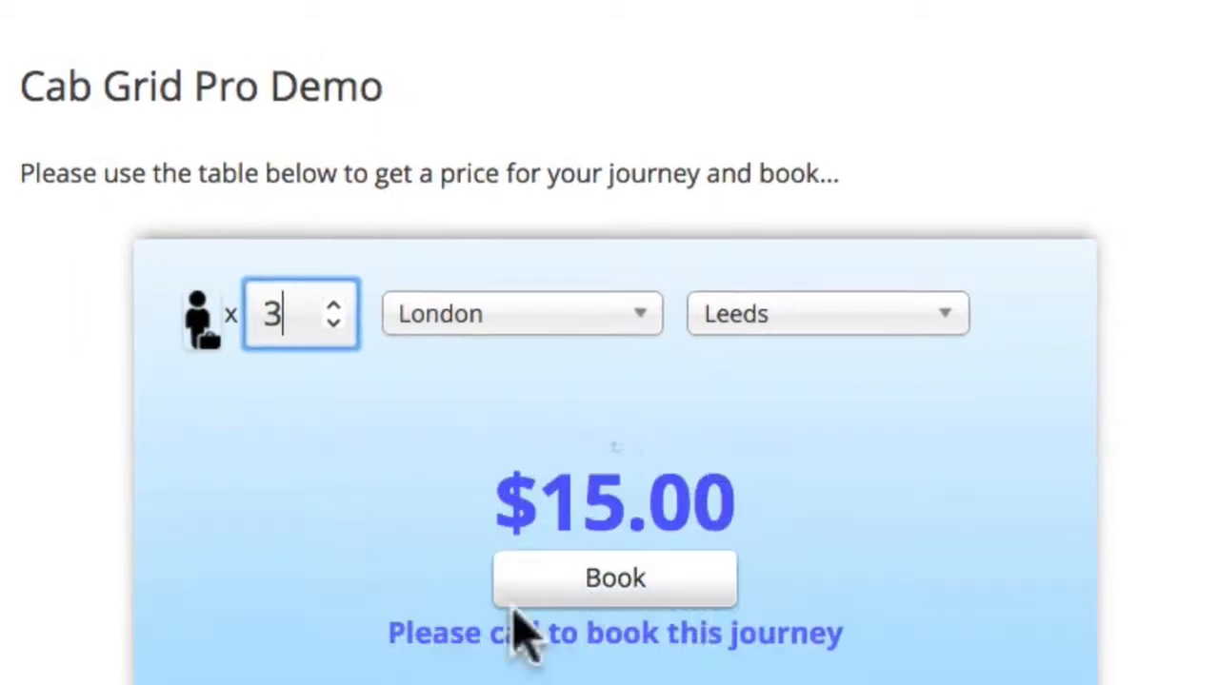
{"action": "scroll", "coordinate": [1146, 286], "scroll_direction": "down", "scroll_amount": 5}
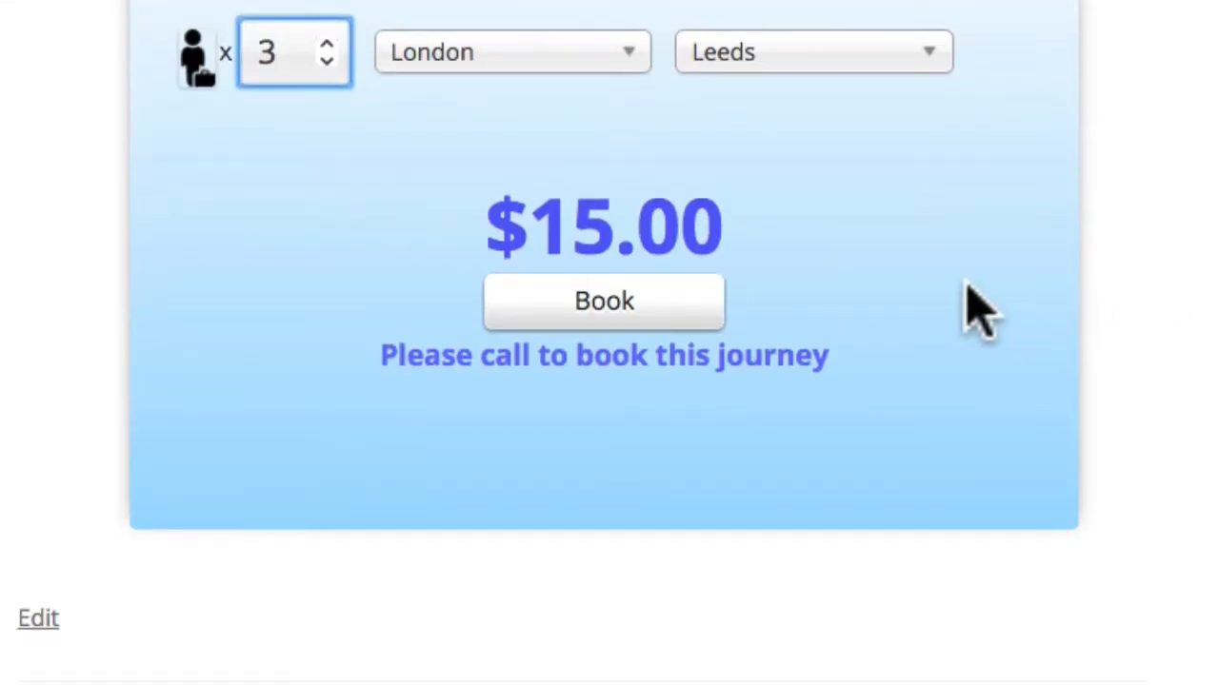
Step: Open the booking form and enter the customer's name, e-mail address and phone number
{"action": "left_click", "coordinate": [592, 302]}
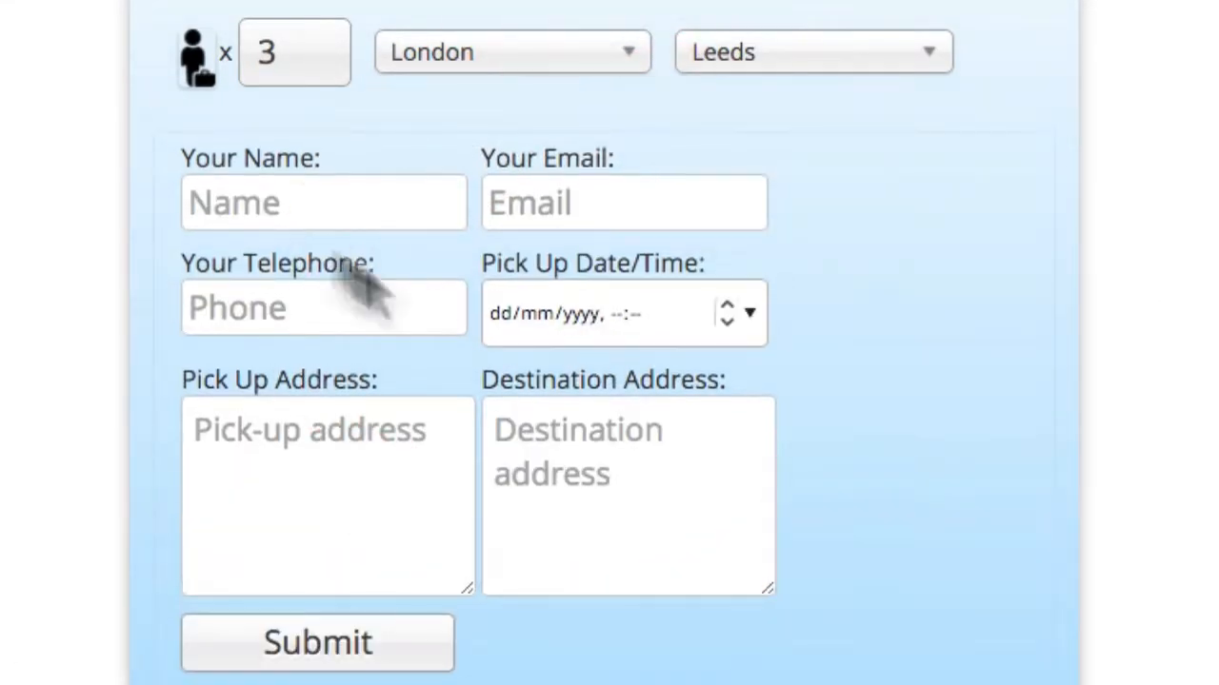
{"action": "left_click", "coordinate": [285, 195]}
{"action": "key", "text": "Tab"}
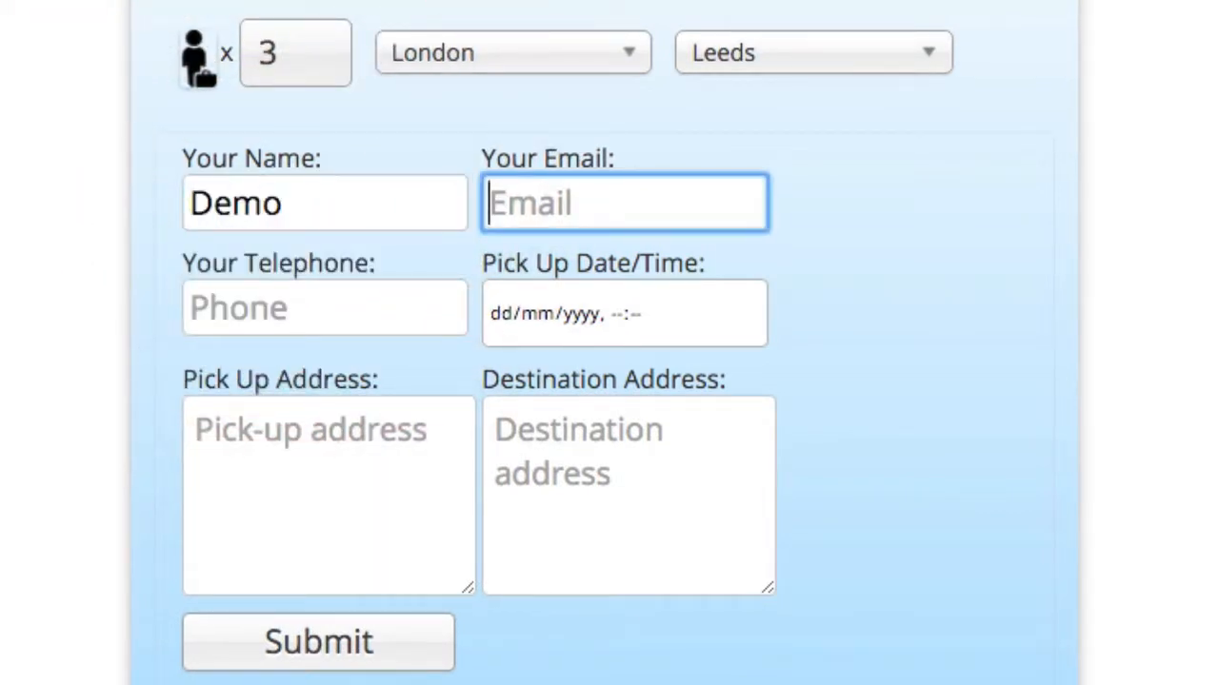
{"action": "key", "text": "Down"}
{"action": "key", "text": "Tab"}
{"action": "key", "text": "Tab"}
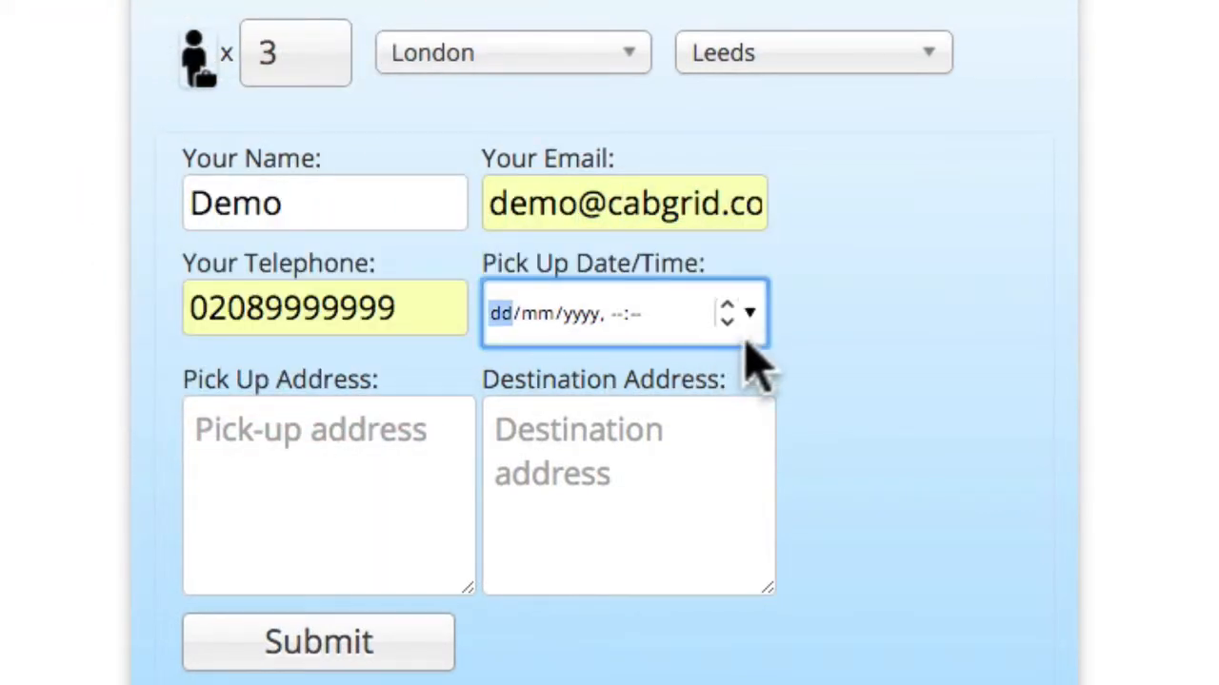
Step: Set the pickup date to 16/12/2015 and the time to 09:00
{"action": "left_click", "coordinate": [752, 314]}
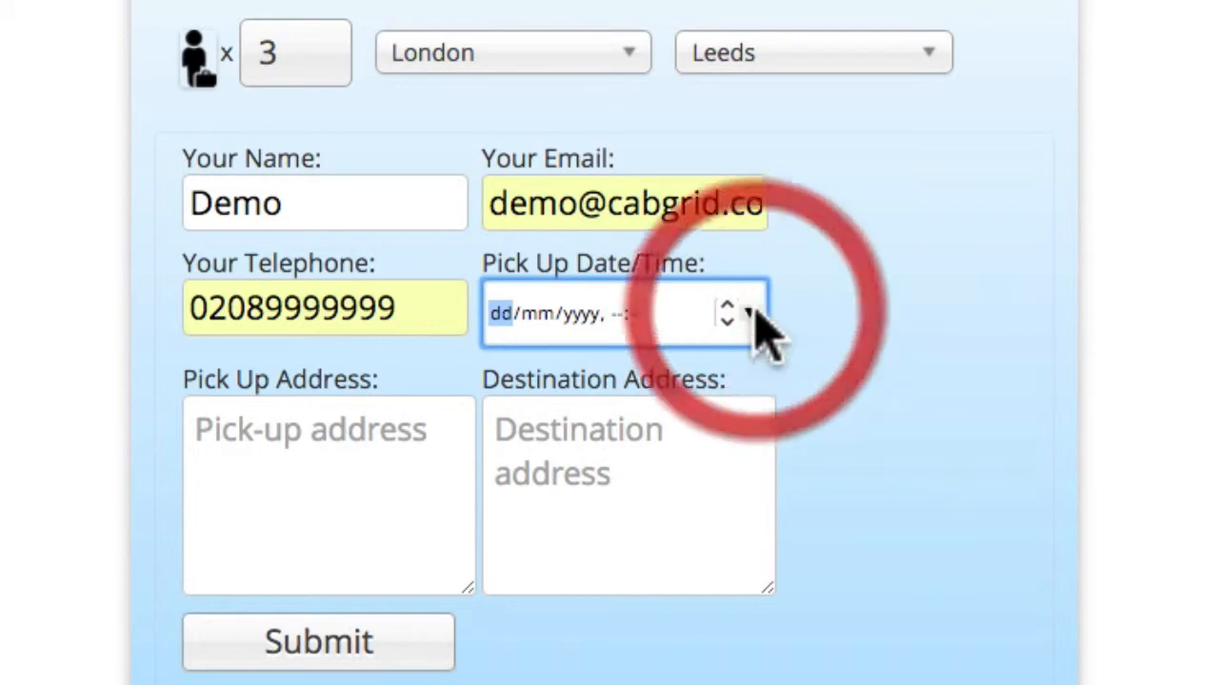
{"action": "left_click", "coordinate": [638, 543]}
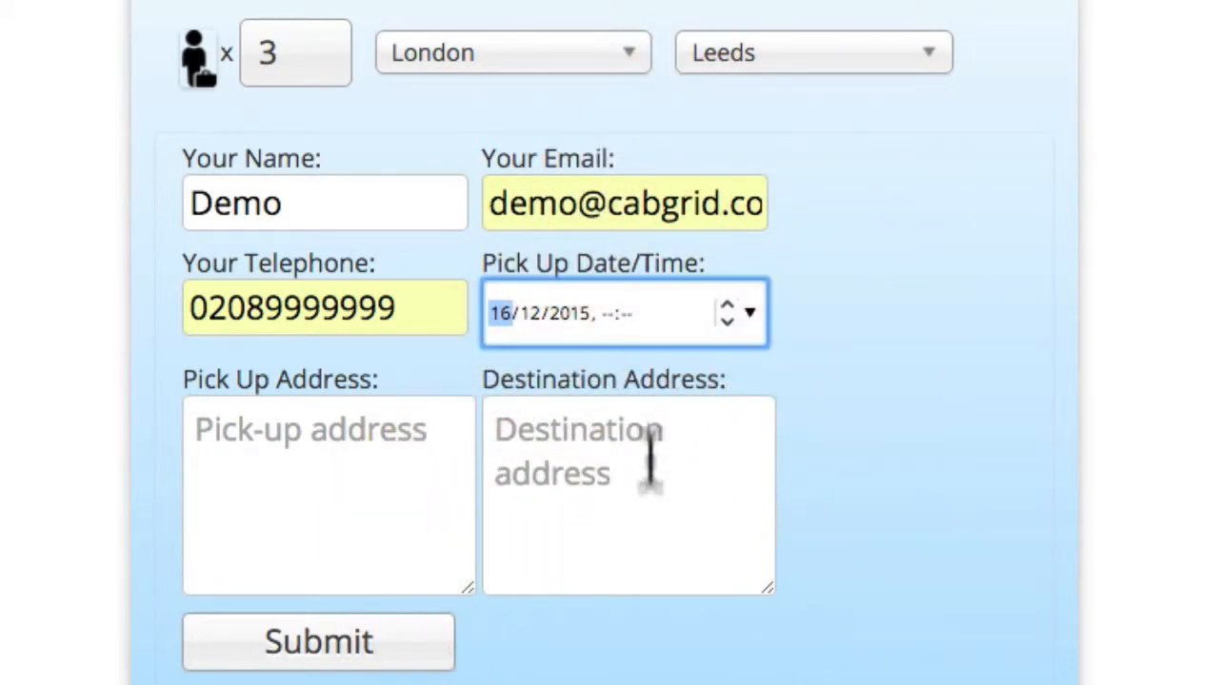
{"action": "left_click", "coordinate": [608, 313]}
{"action": "type", "text": "09"}
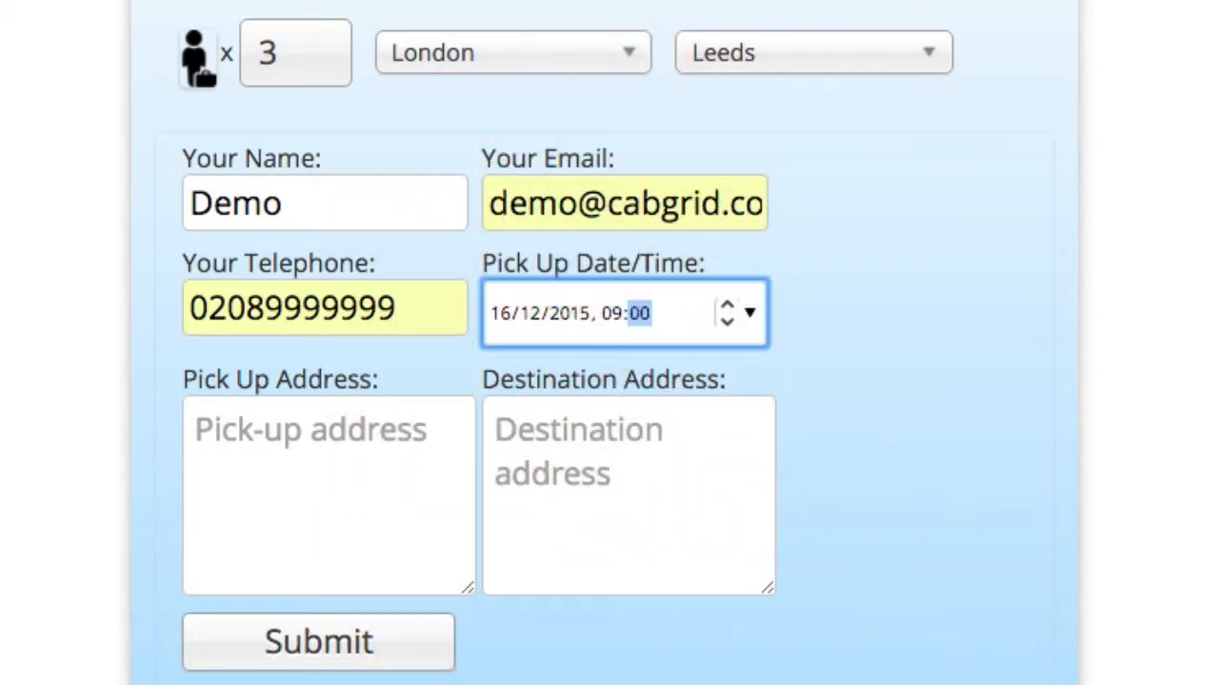
Step: Enter the London pick-up and Leeds destination addresses and submit the booking request
{"action": "left_click", "coordinate": [326, 457]}
{"action": "key", "text": "Return"}
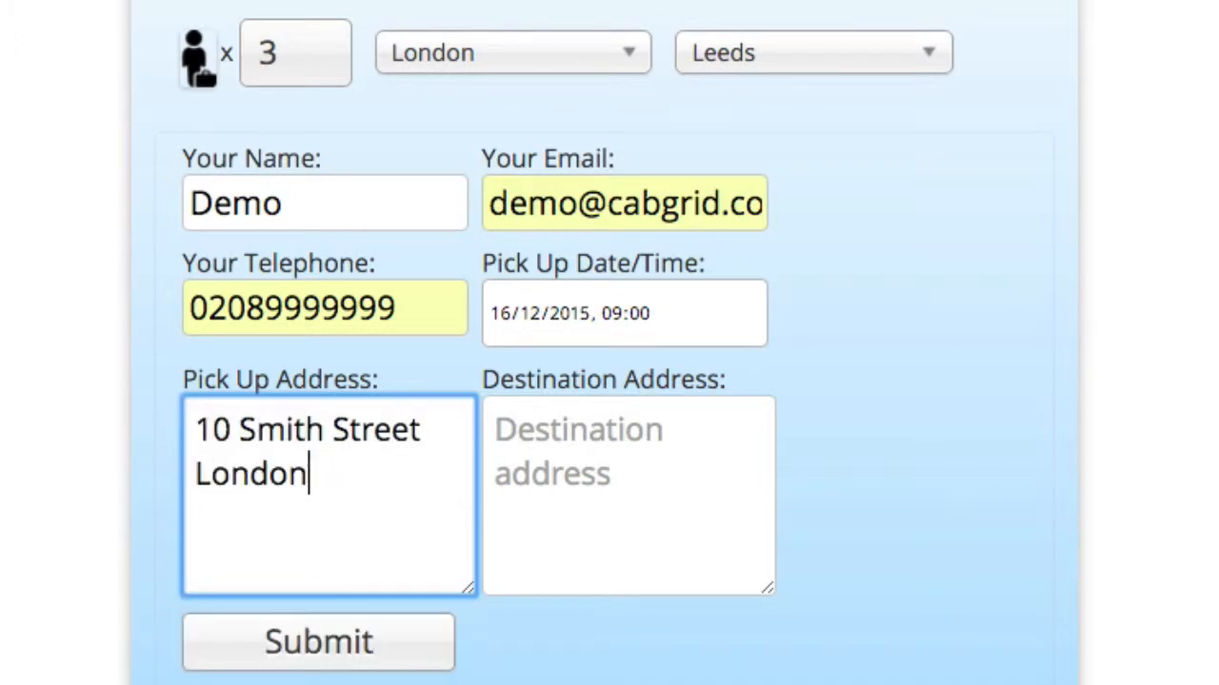
{"action": "key", "text": "Tab"}
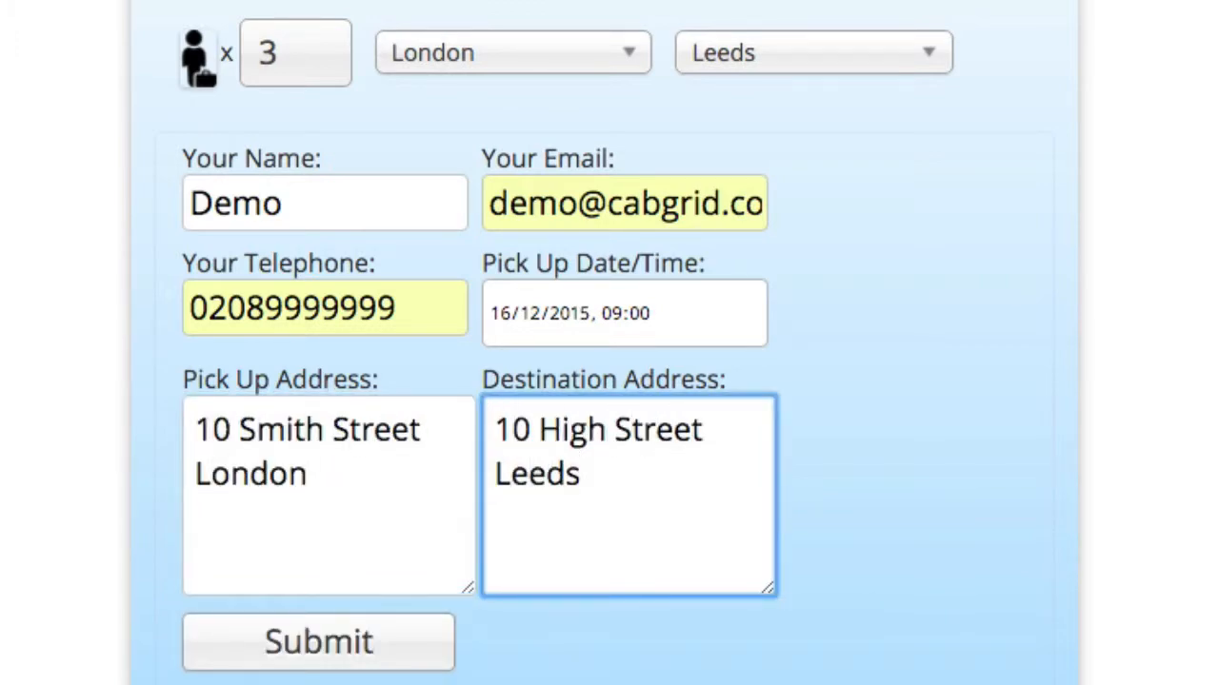
{"action": "key", "text": "Return"}
{"action": "left_click", "coordinate": [379, 655]}
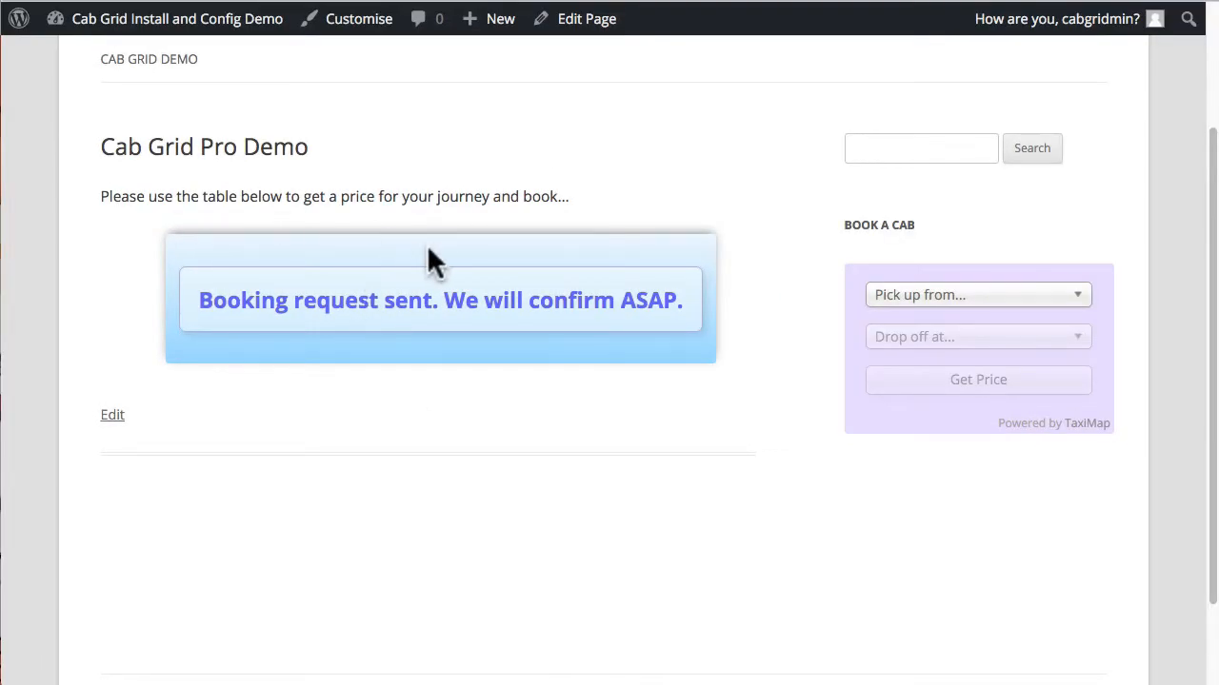
Step: Return to the admin Dashboard and open Settings > General
{"action": "mouse_move", "coordinate": [124, 19]}
{"action": "left_click", "coordinate": [95, 57]}
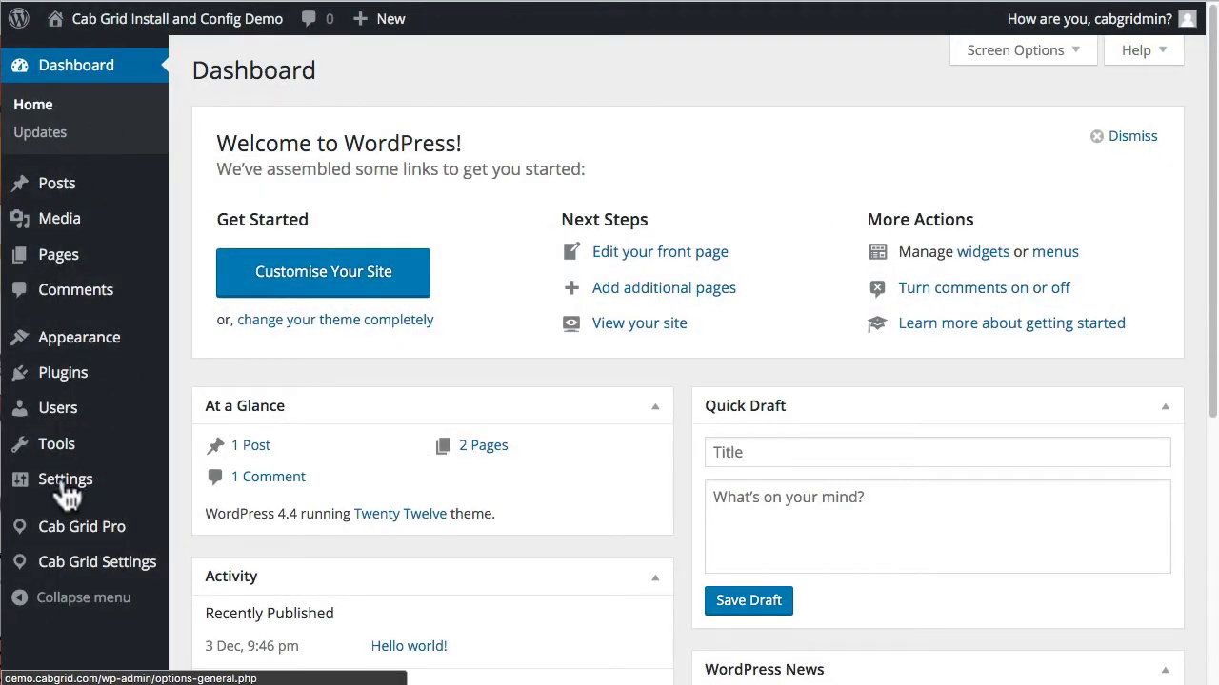
{"action": "mouse_move", "coordinate": [67, 485]}
{"action": "left_click", "coordinate": [200, 482]}
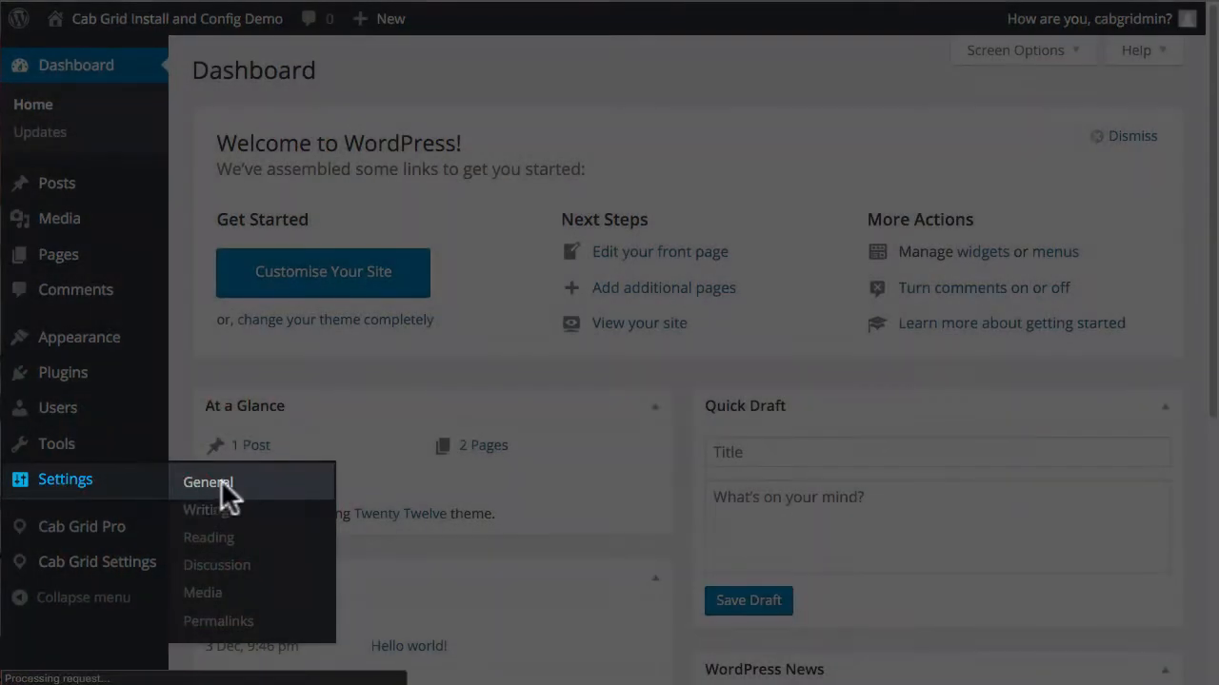